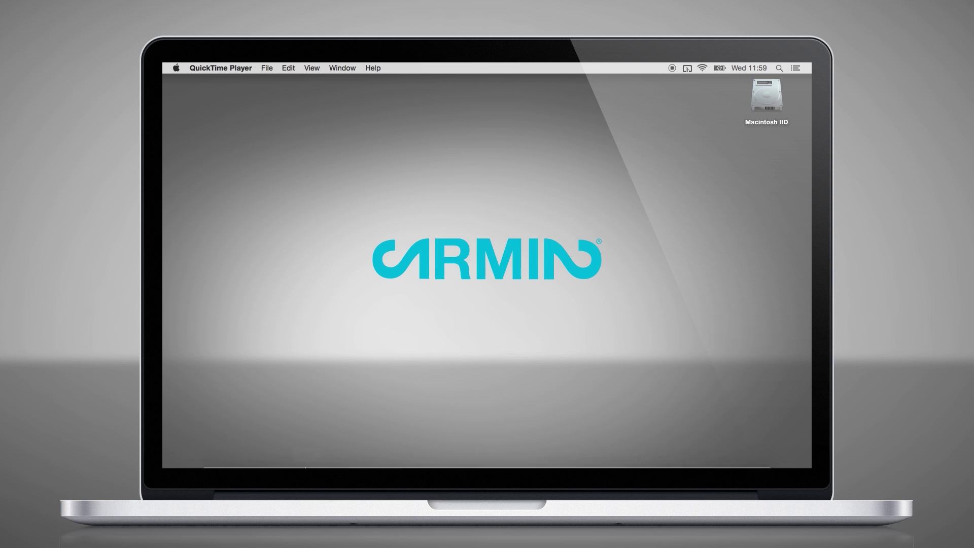
- Open the home folder in Finder and show the Music folder's 29 untitled folders
mouse_move(313, 453)
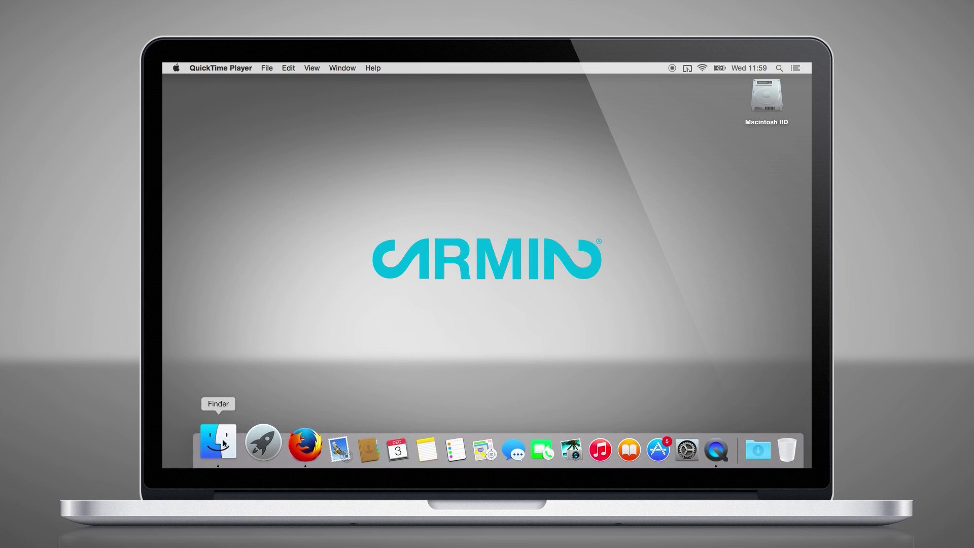
left_click(227, 445)
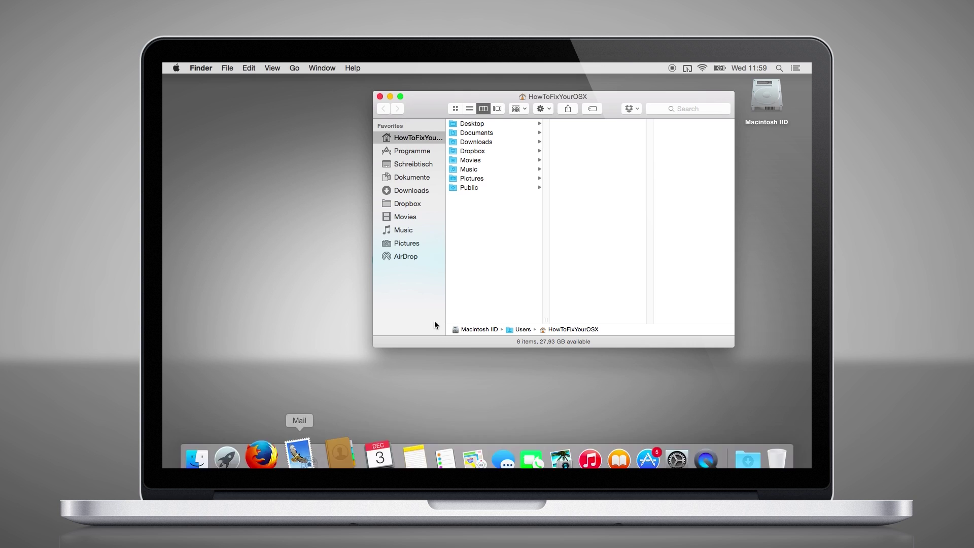
left_click(403, 229)
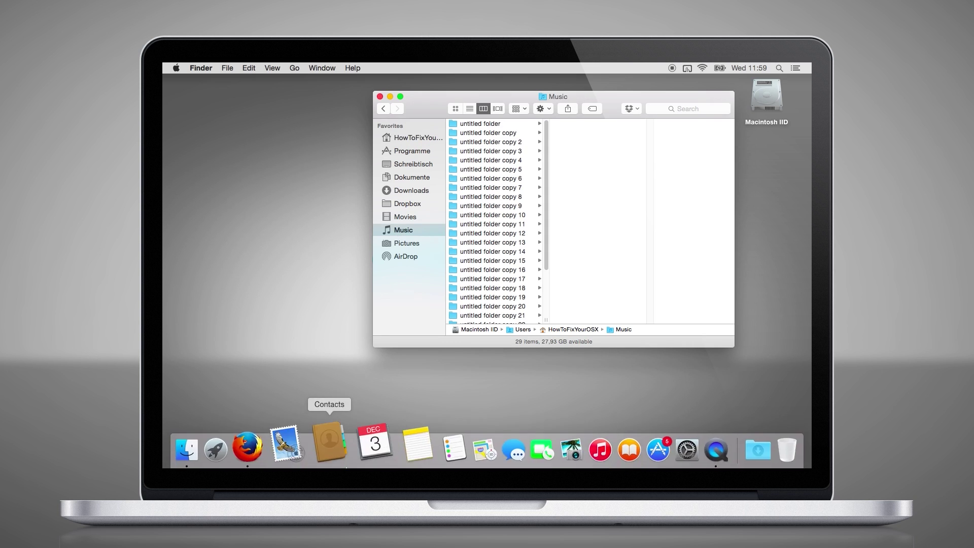
left_click(262, 446)
- Search the web for 'lite icon' and download LiteIcon Version 3.5.4 from FreeMacSoft
type("lite")
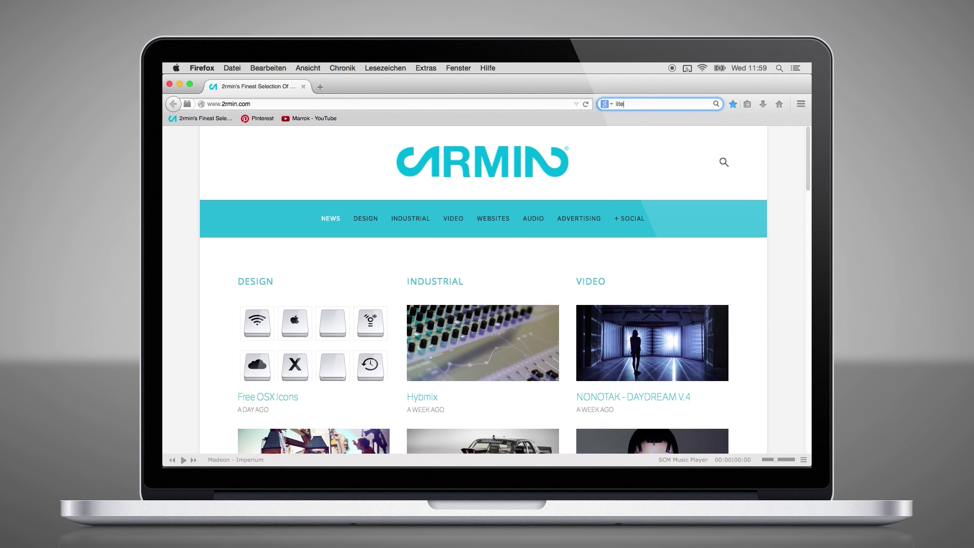
type(" icon")
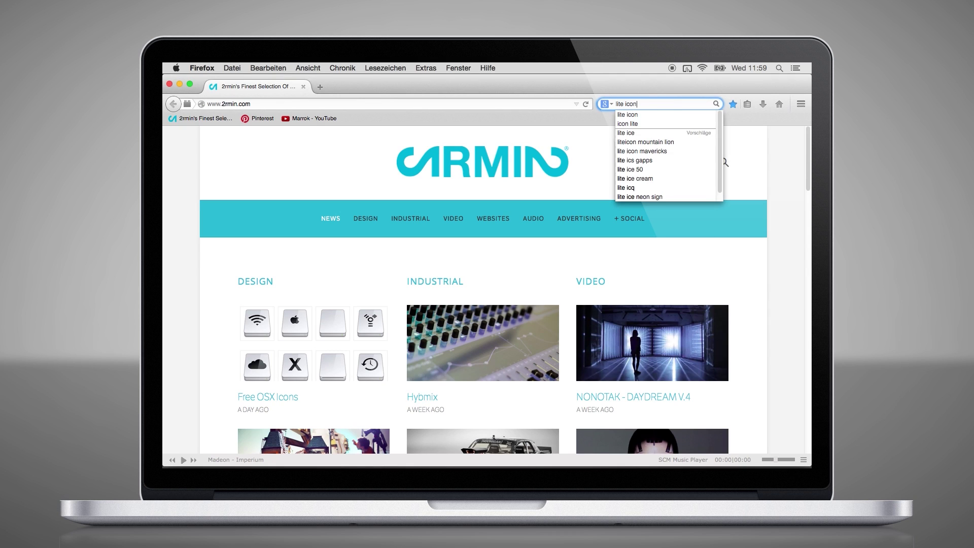
key("Return")
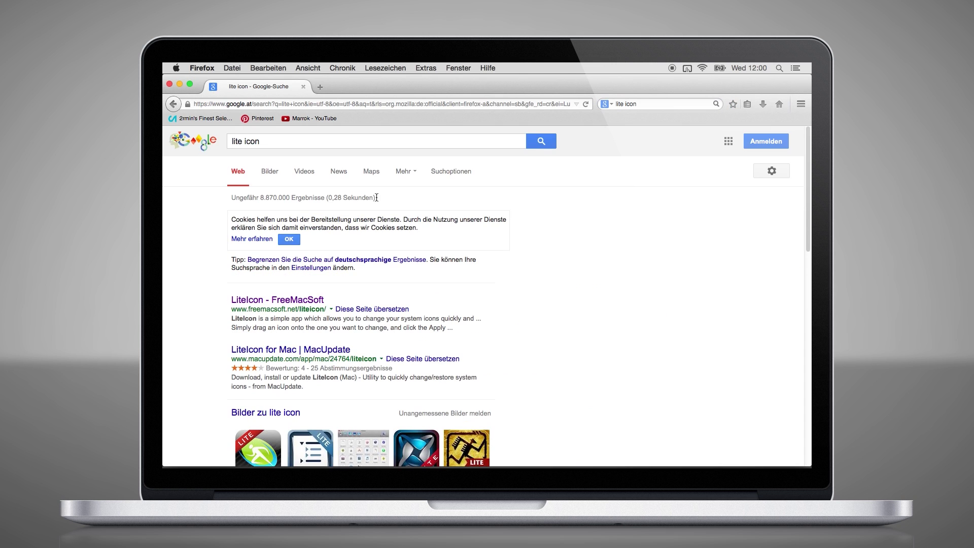
left_click(284, 299)
scroll(719, 264, "down", 3)
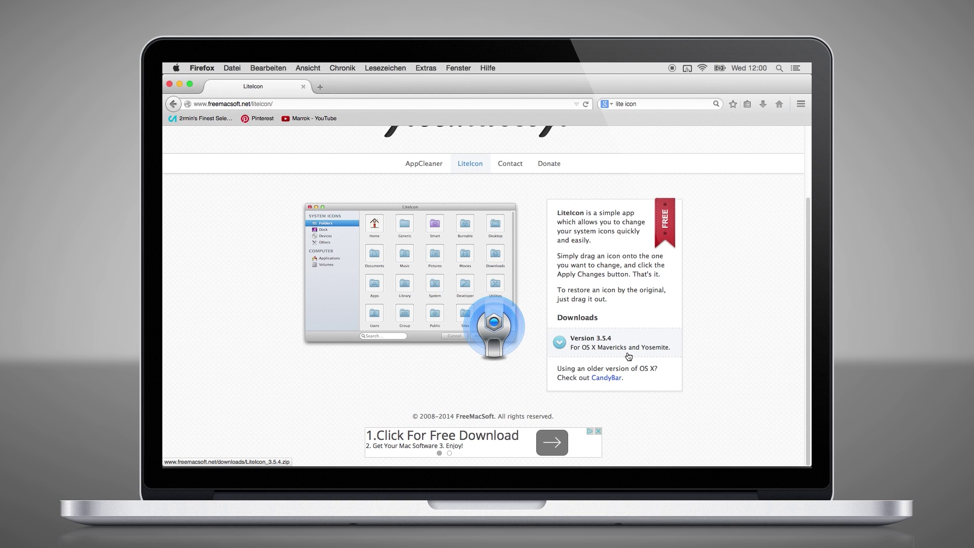
left_click(668, 351)
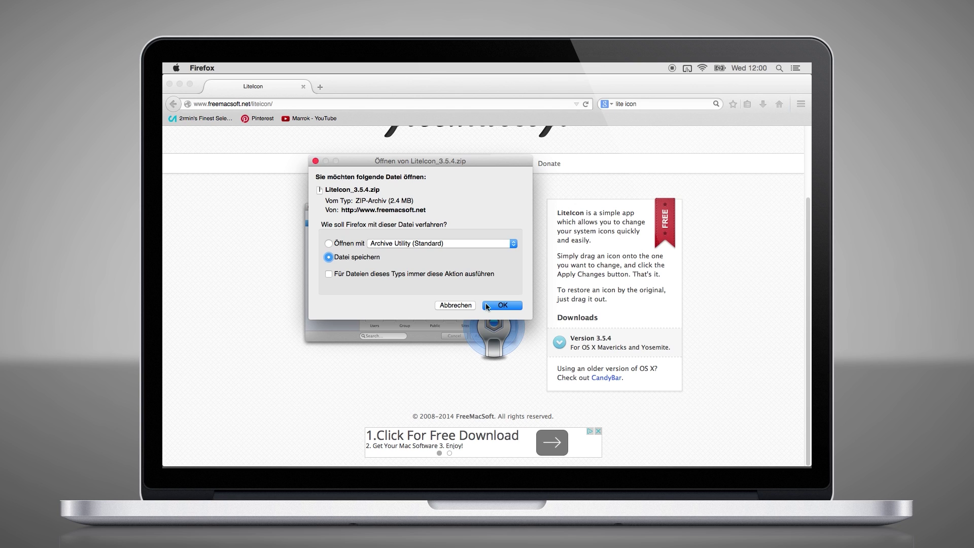
left_click(501, 305)
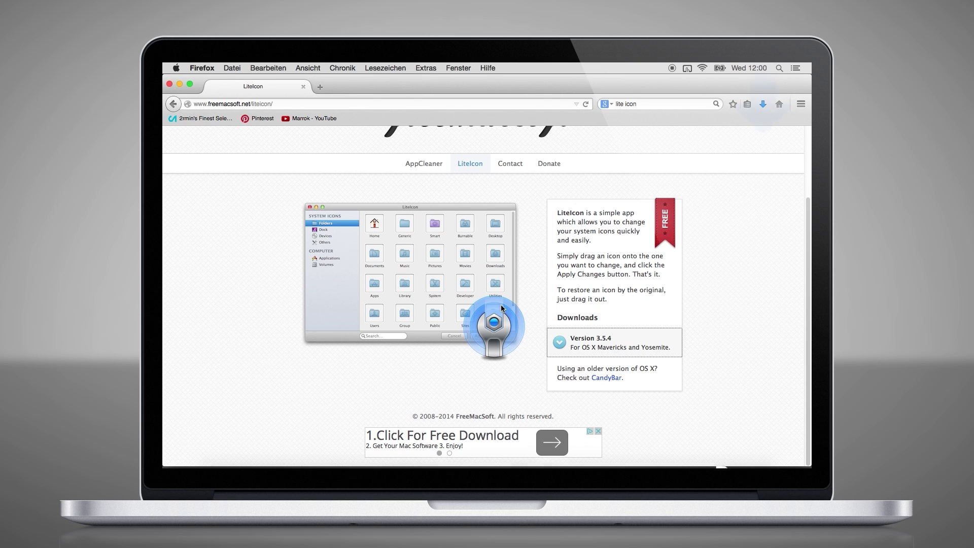
- Unpack LiteIcon_3.5.4.zip from recent downloads and move the LiteIcon app into Programme
left_click(762, 105)
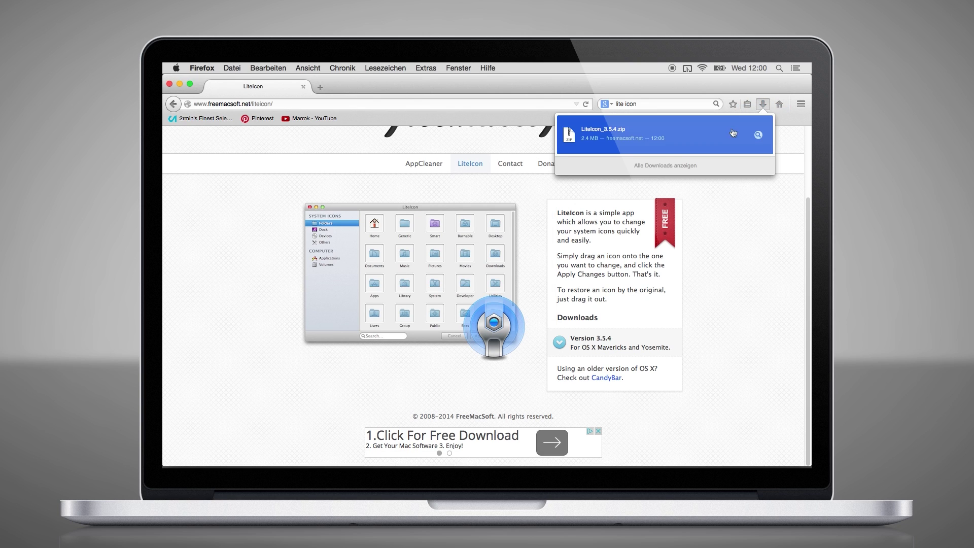
left_click(671, 141)
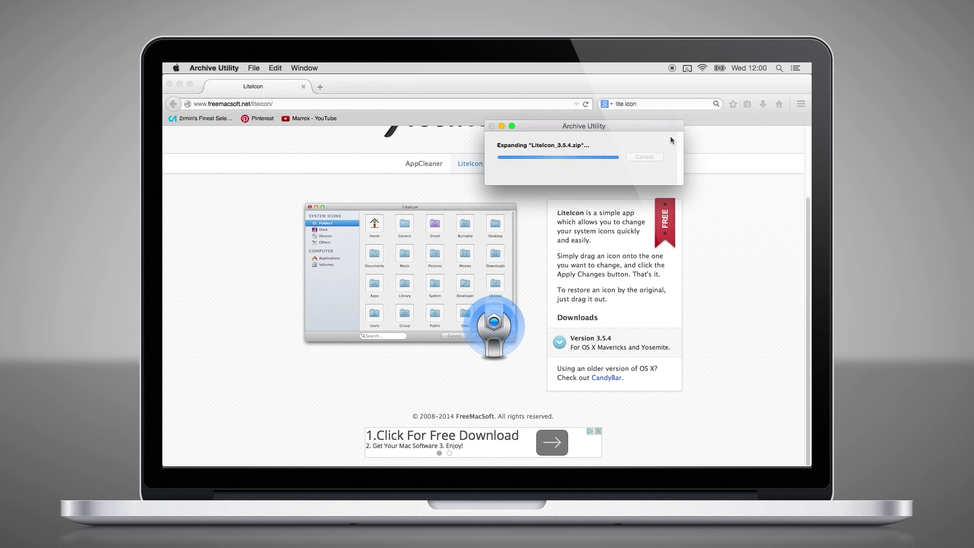
left_click_drag(535, 142, 486, 173)
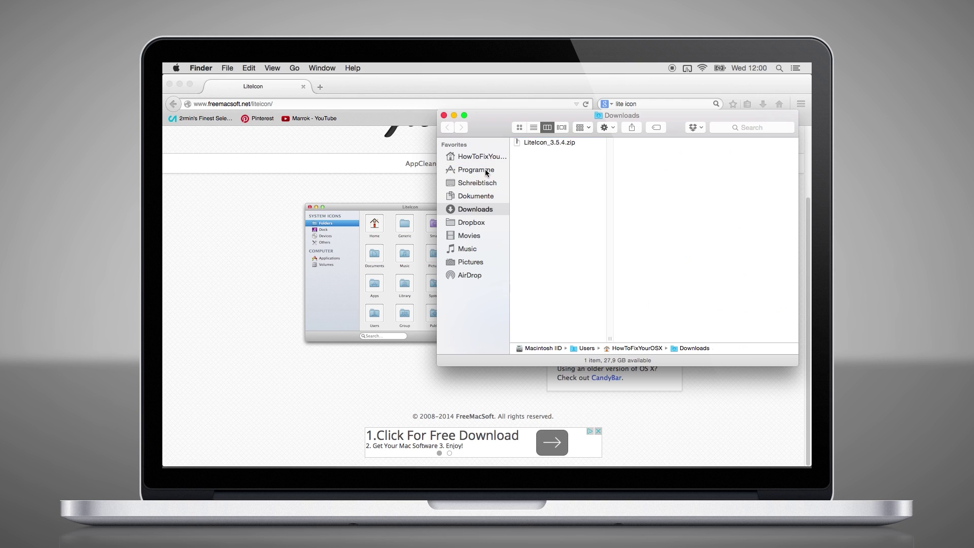
- Launch LiteIcon from Programme, allowing the downloaded app to open, and close the Music window
left_click(485, 169)
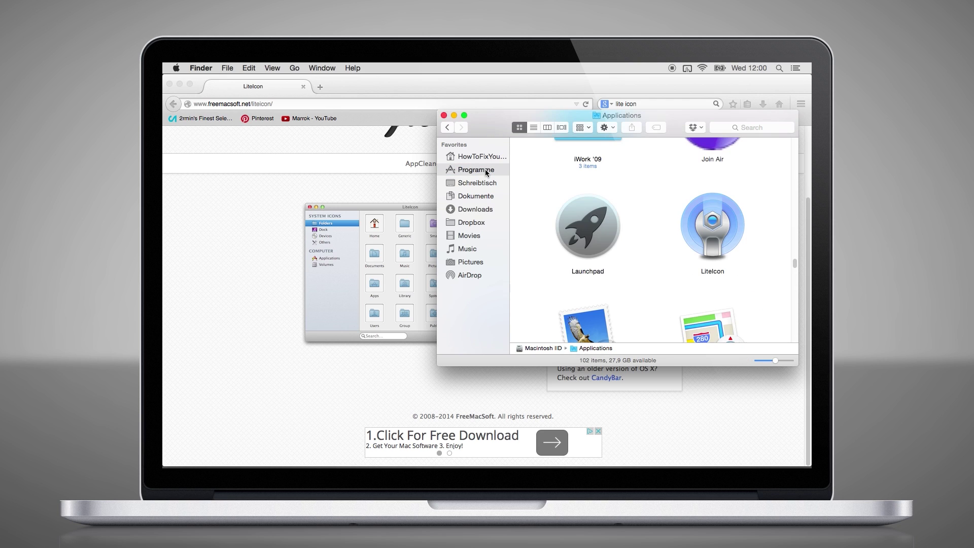
left_click(707, 220)
double_click(707, 220)
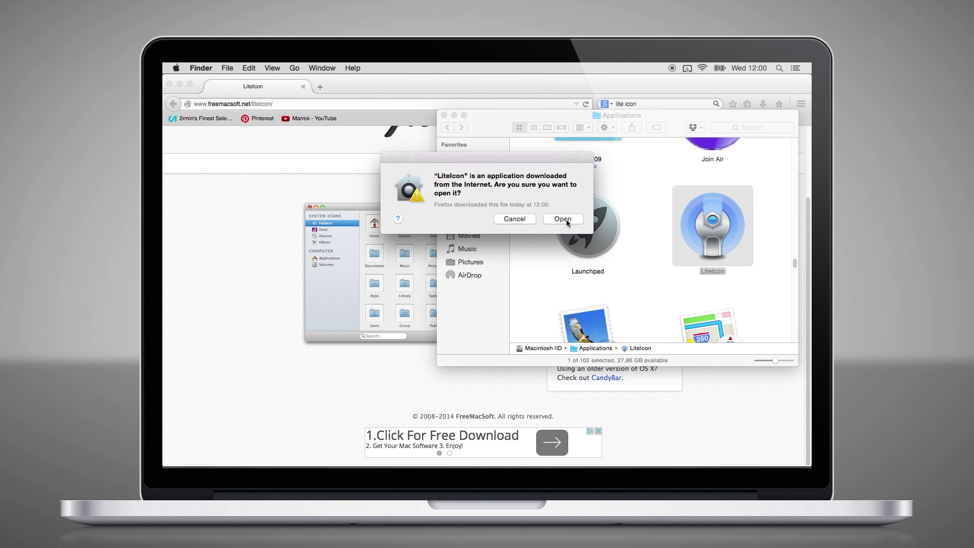
left_click(566, 219)
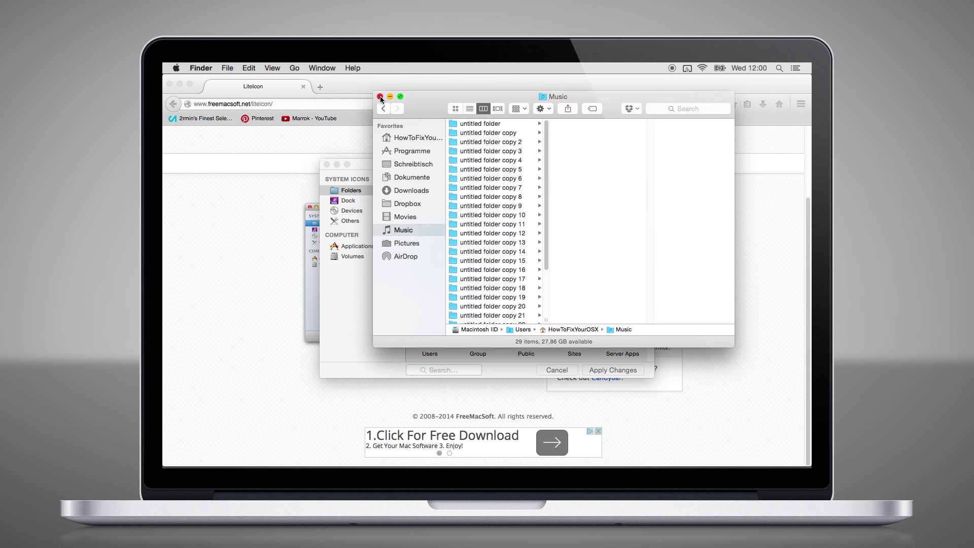
left_click(380, 96)
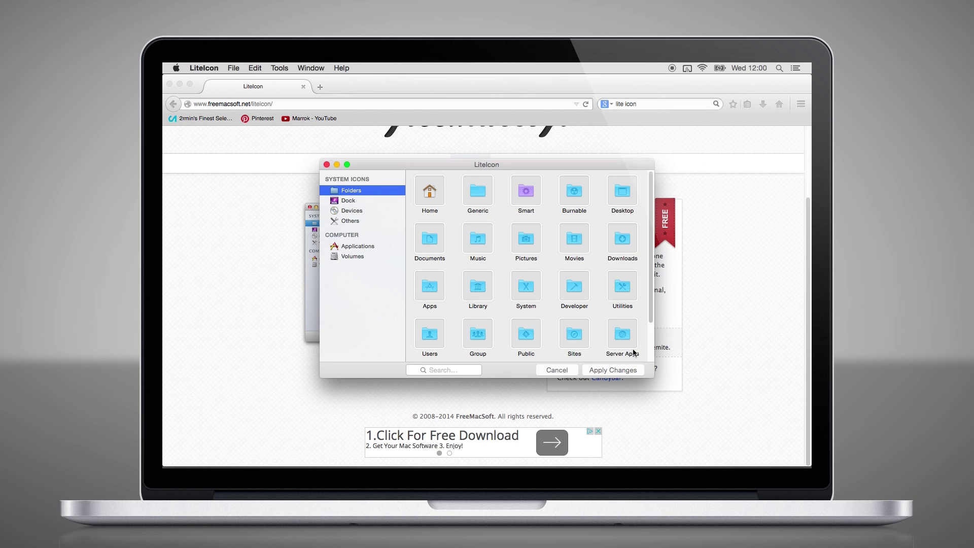
- Enlarge the LiteIcon window, browse its Dock, Devices and Applications icons, then reload 2rmin.com in Firefox
left_click_drag(653, 381, 651, 428)
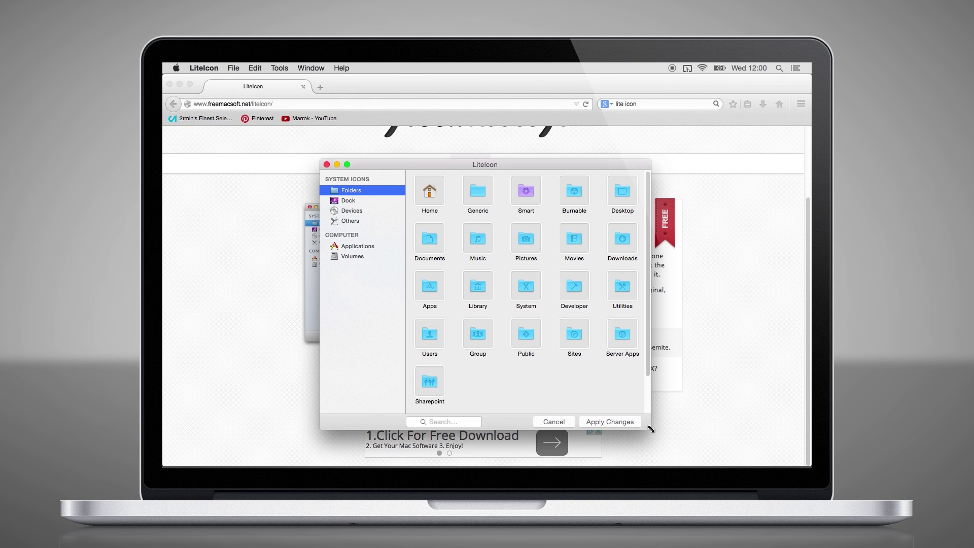
left_click(347, 203)
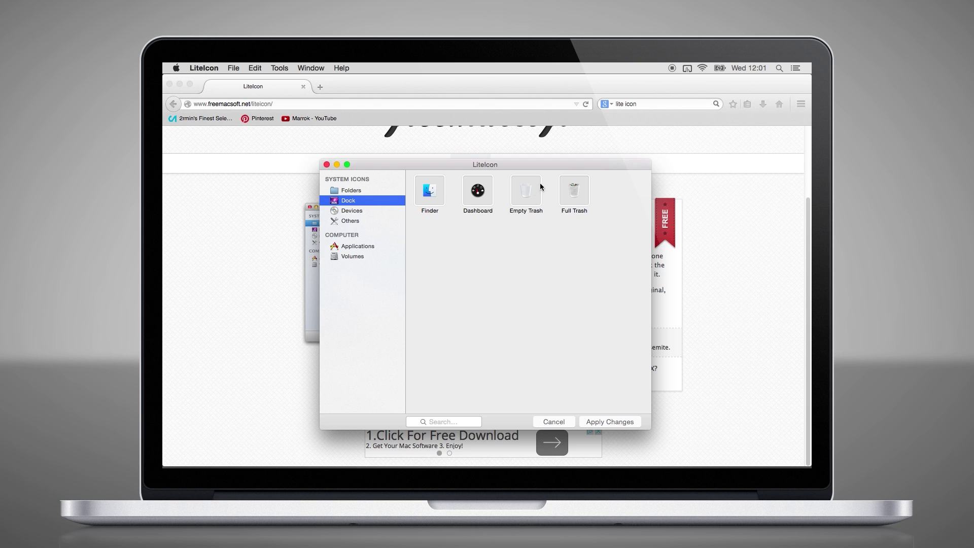
left_click(349, 211)
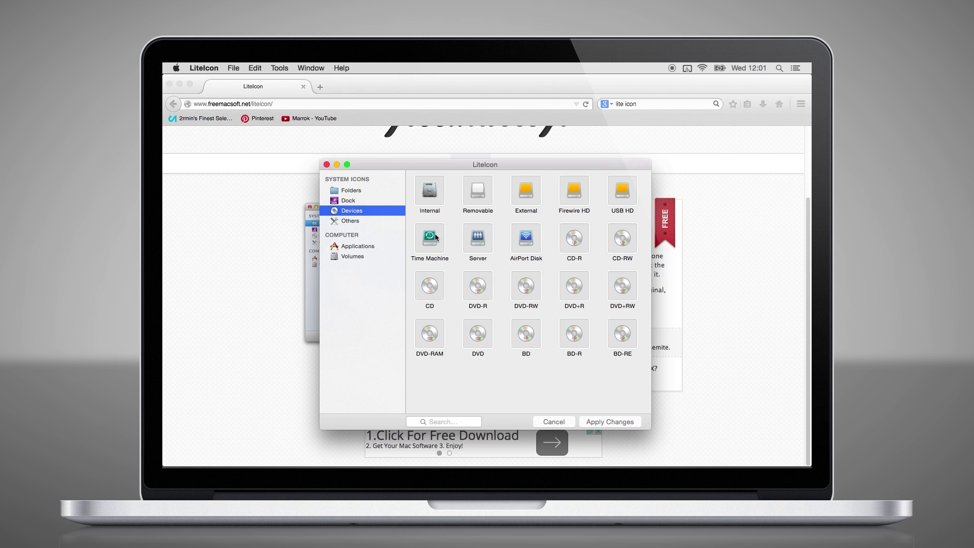
left_click(355, 246)
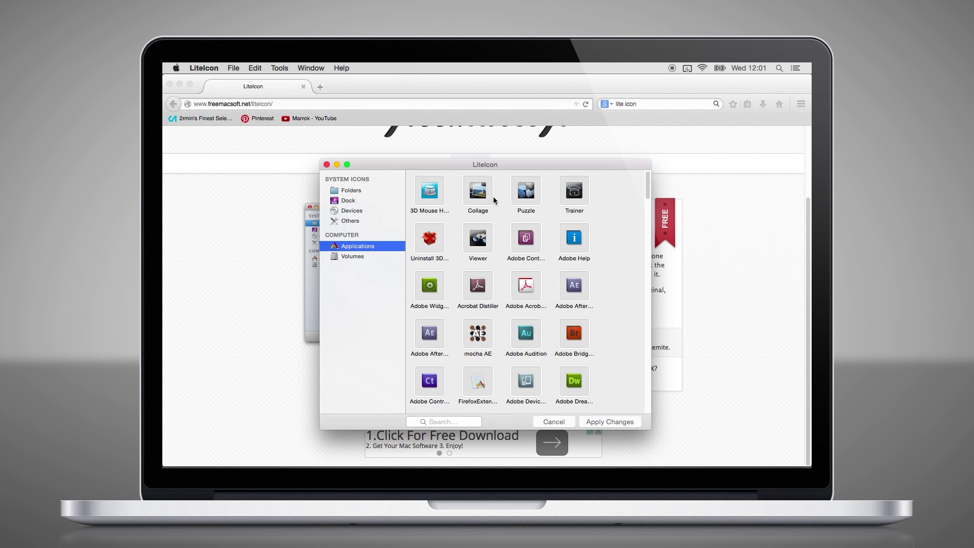
scroll(518, 251, "down", 5)
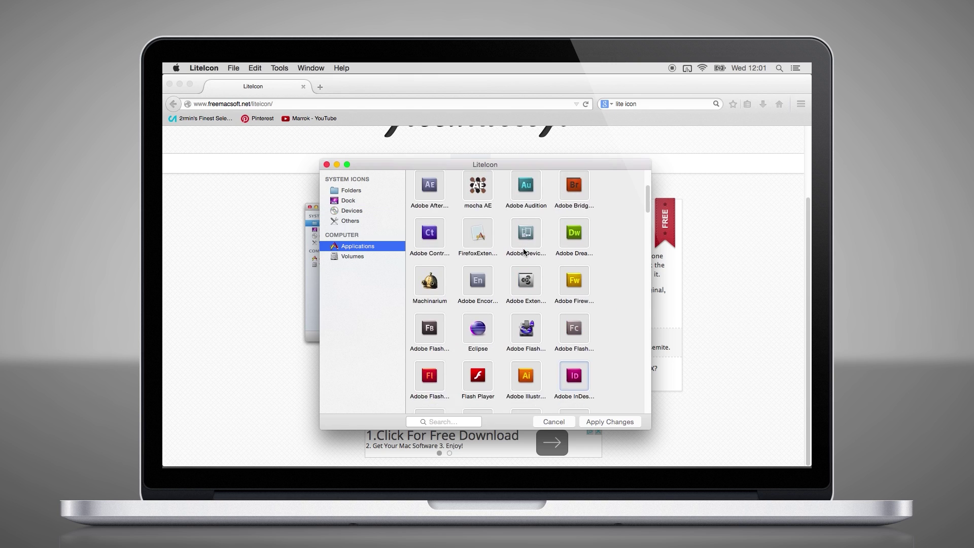
scroll(525, 252, "up", 5)
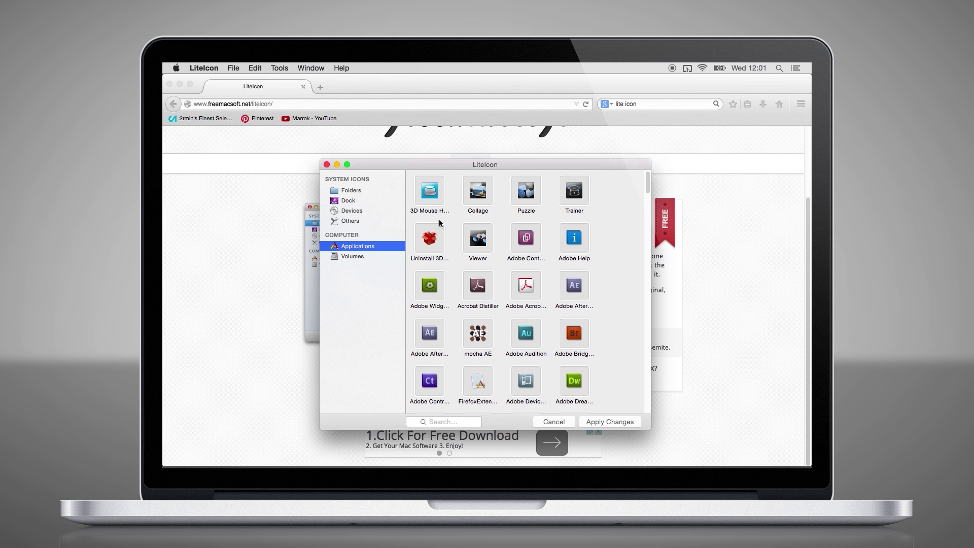
left_click(350, 118)
left_click(203, 116)
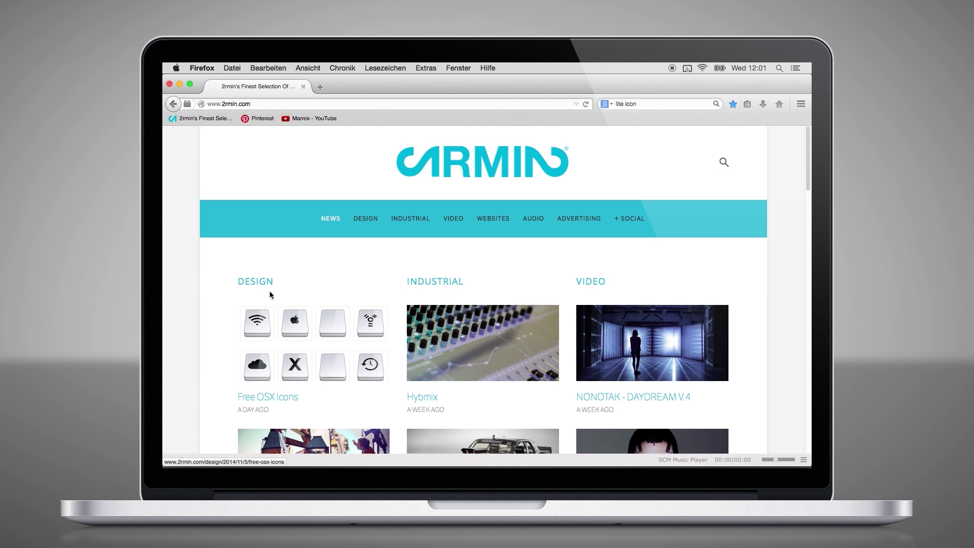
- Open the 2rmin Free OSX Icons article and scroll through its icon sets
left_click(332, 325)
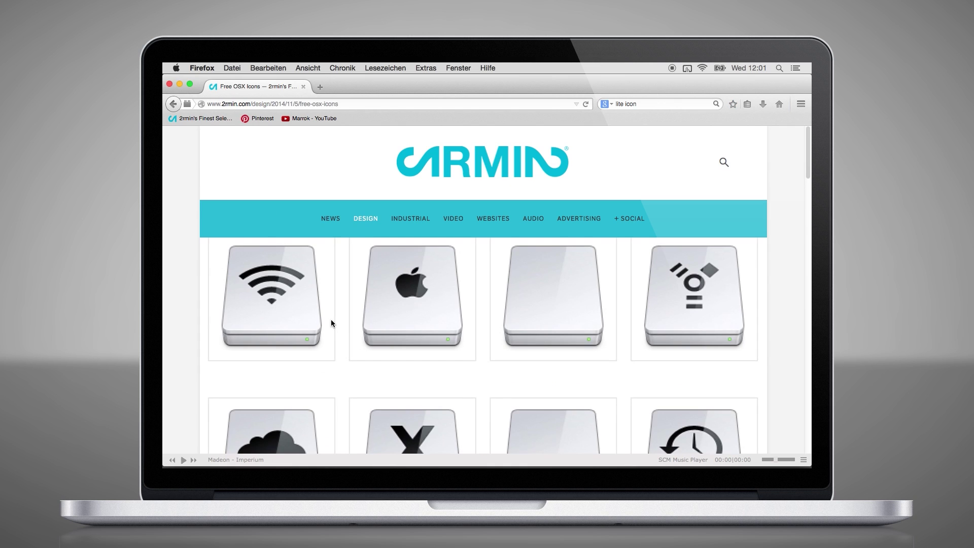
scroll(630, 298, "down", 10)
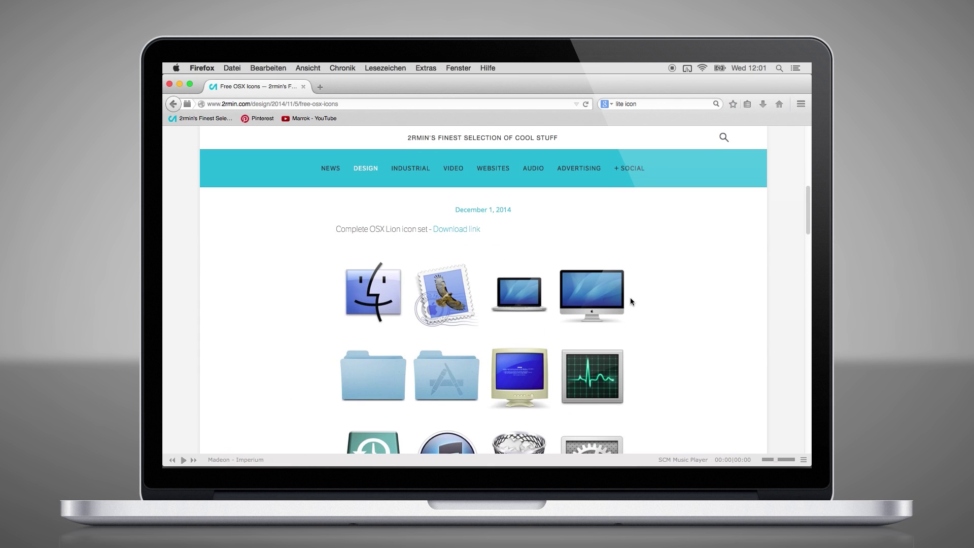
scroll(679, 276, "down", 8)
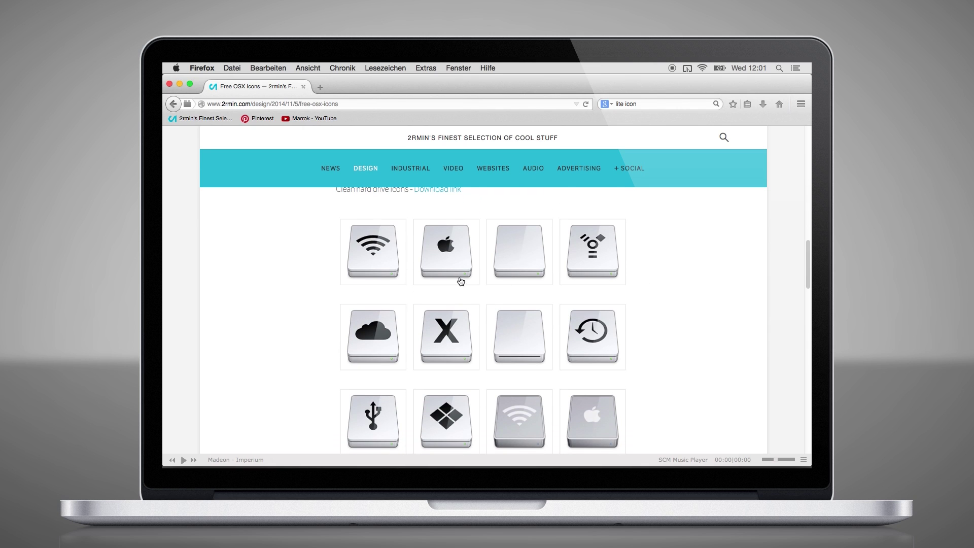
scroll(647, 300, "down", 10)
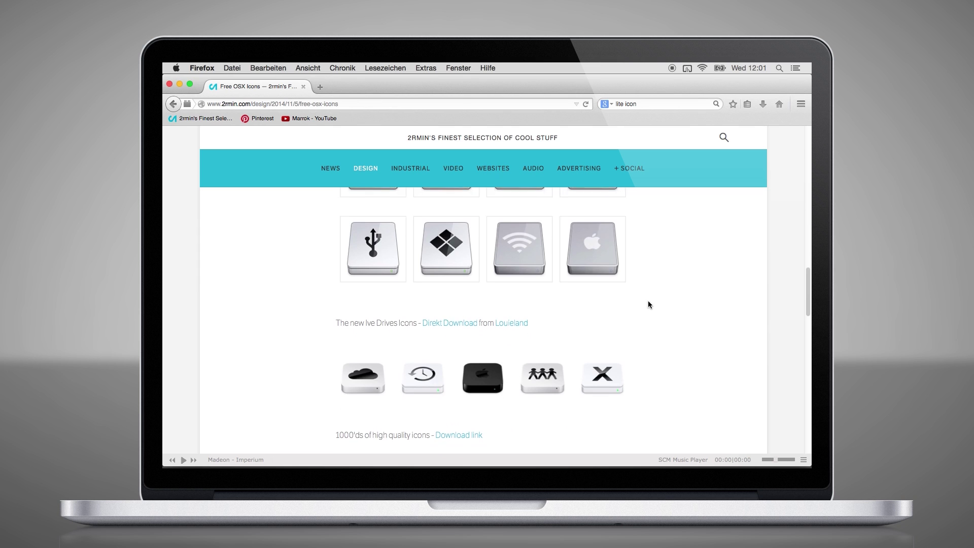
scroll(598, 338, "down", 4)
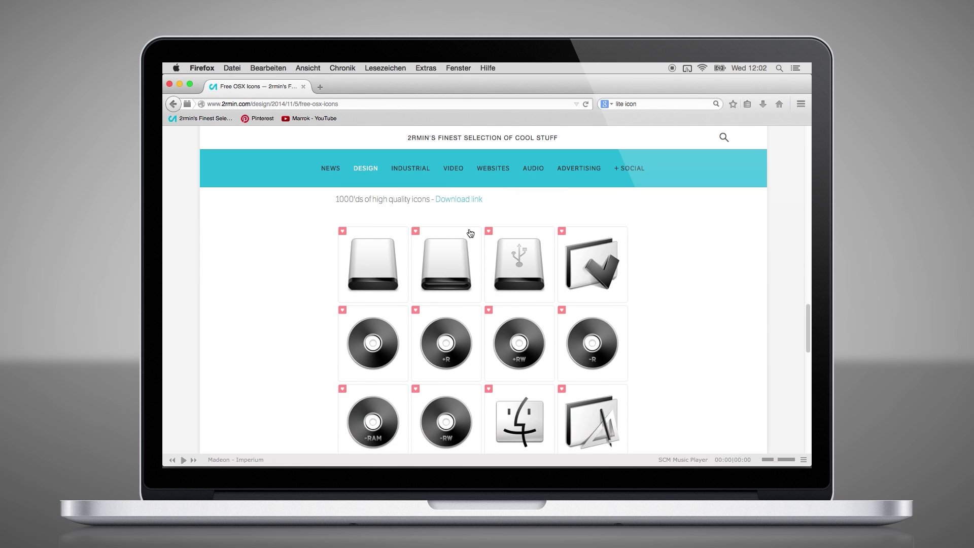
- Check IconArchive's newest iconsets via the download link, then scroll to the black folder icons
left_click(461, 200)
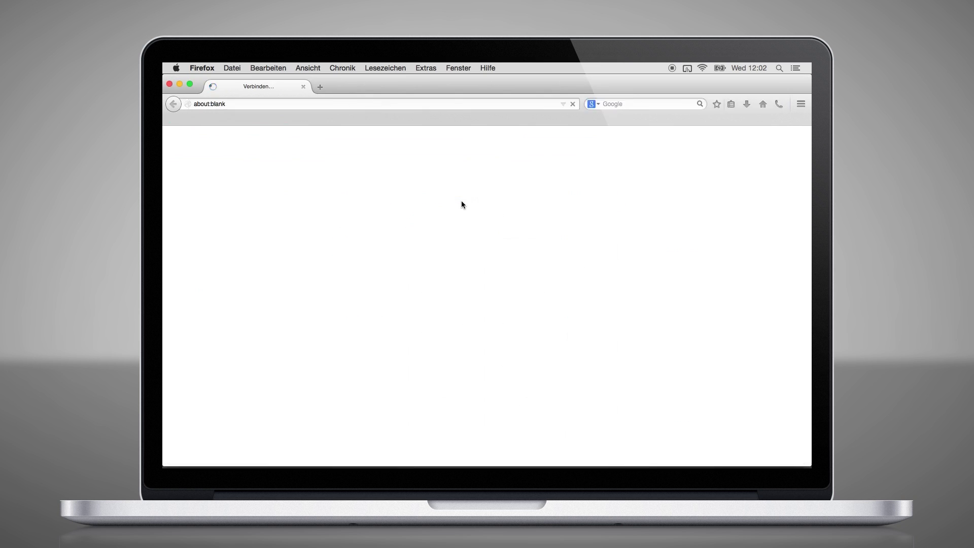
left_click(249, 171)
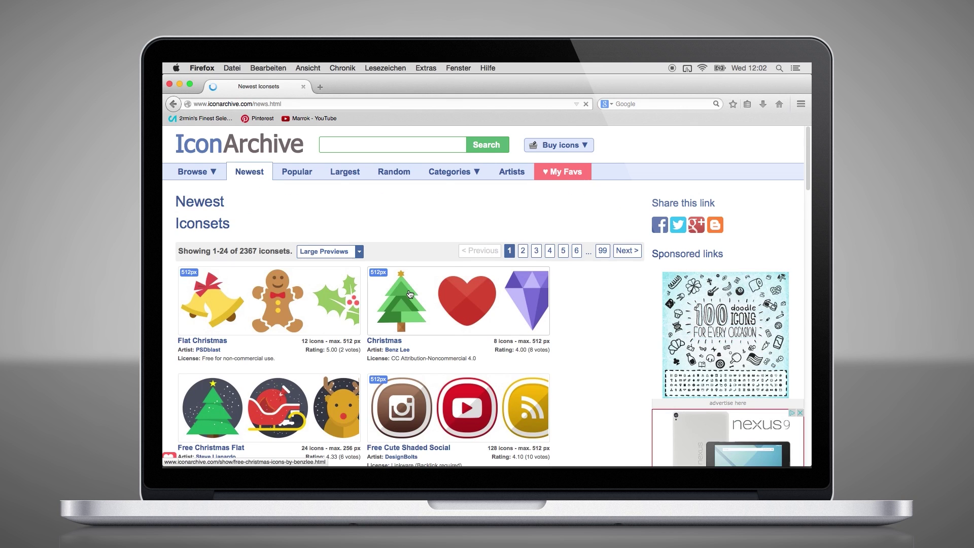
scroll(363, 275, "down", 6)
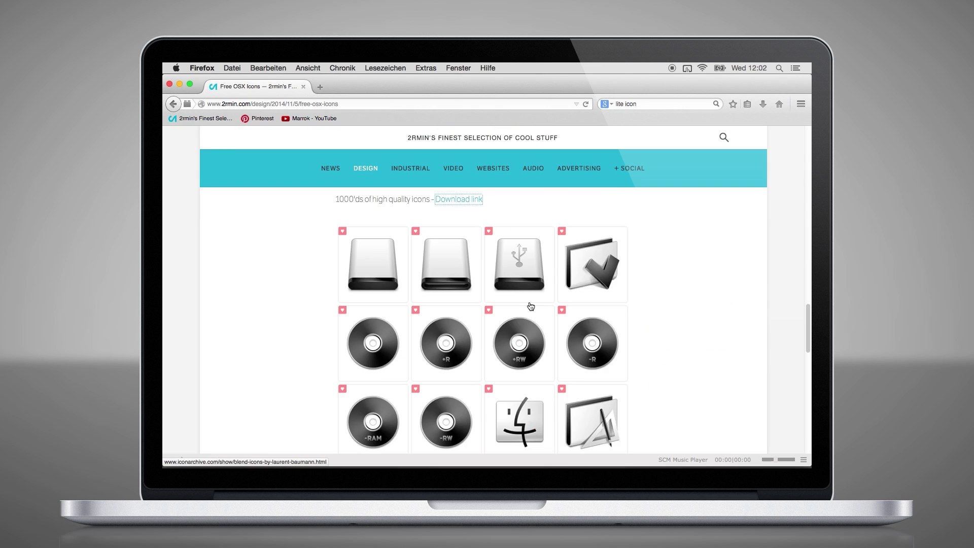
scroll(531, 306, "down", 8)
scroll(530, 306, "down", 1)
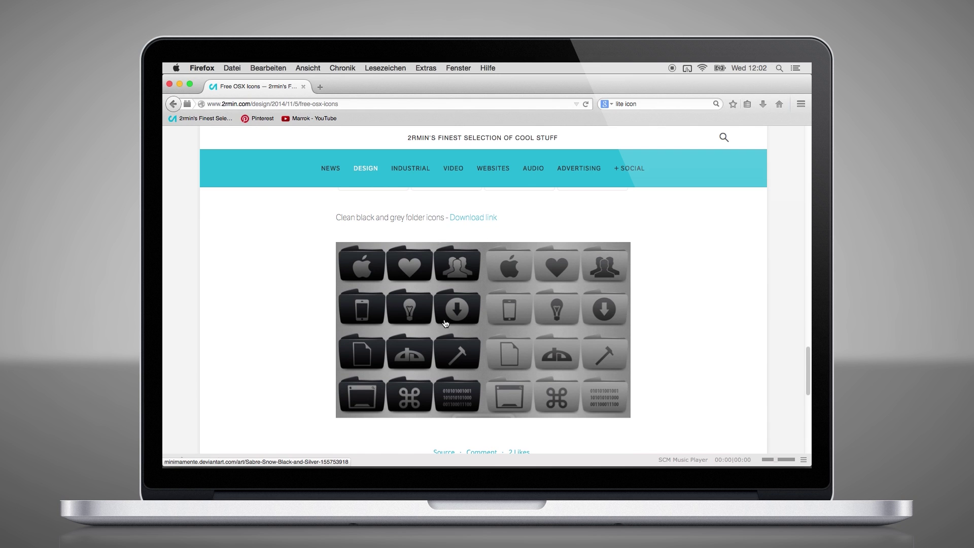
- Download the Sabre Snow black folder icons as sabre.zip from deviantart
left_click(473, 217)
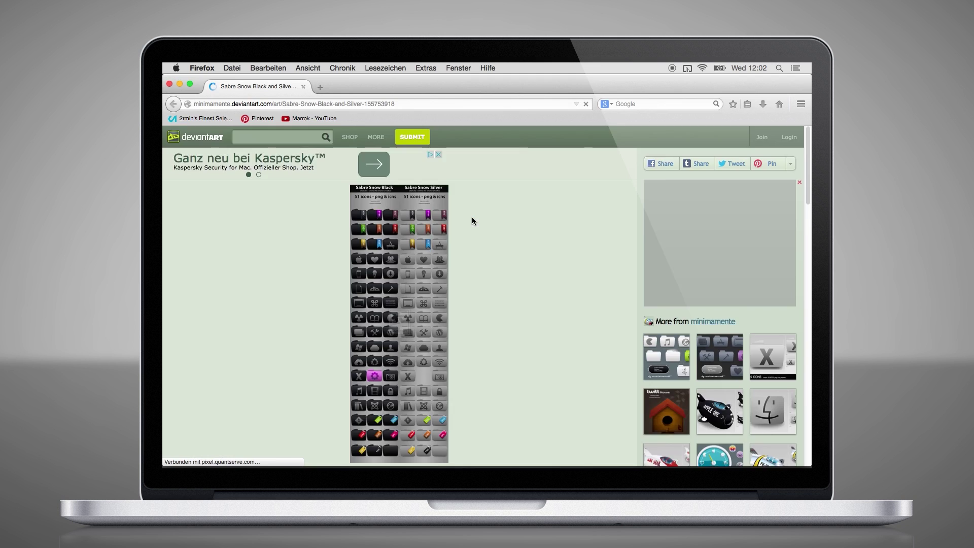
scroll(472, 221, "down", 4)
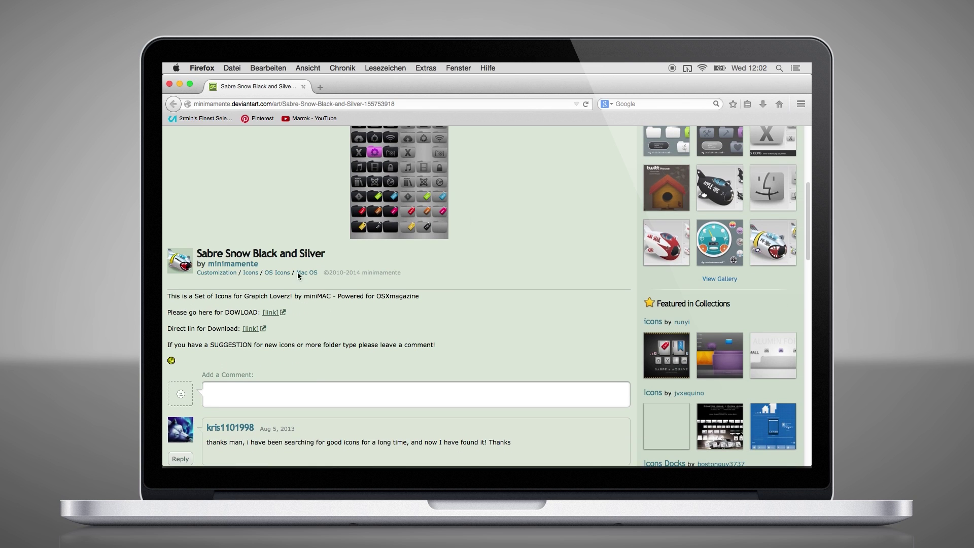
left_click(250, 328)
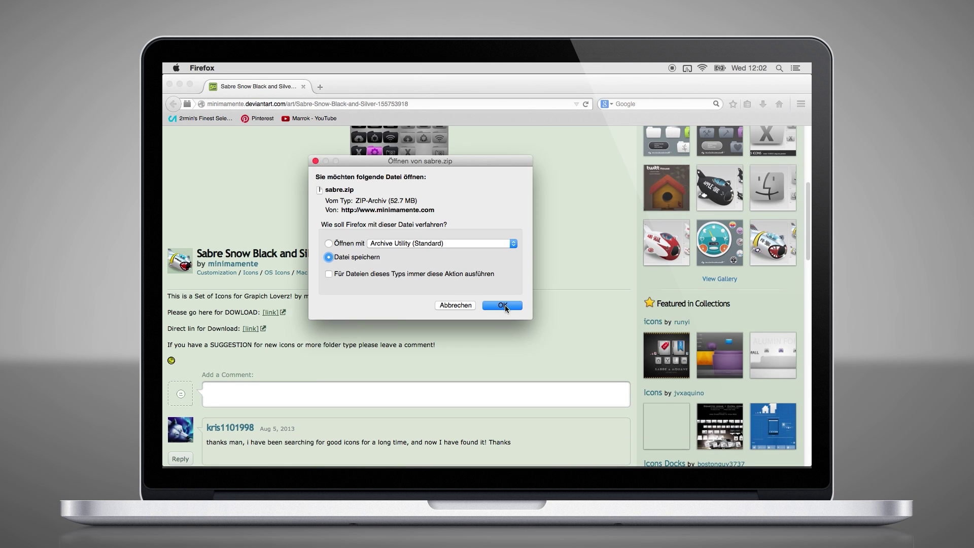
left_click(503, 305)
left_click(169, 87)
- Download the Ive Drives icon set as Ive Drives Neue.zip
scroll(286, 318, "down", 5)
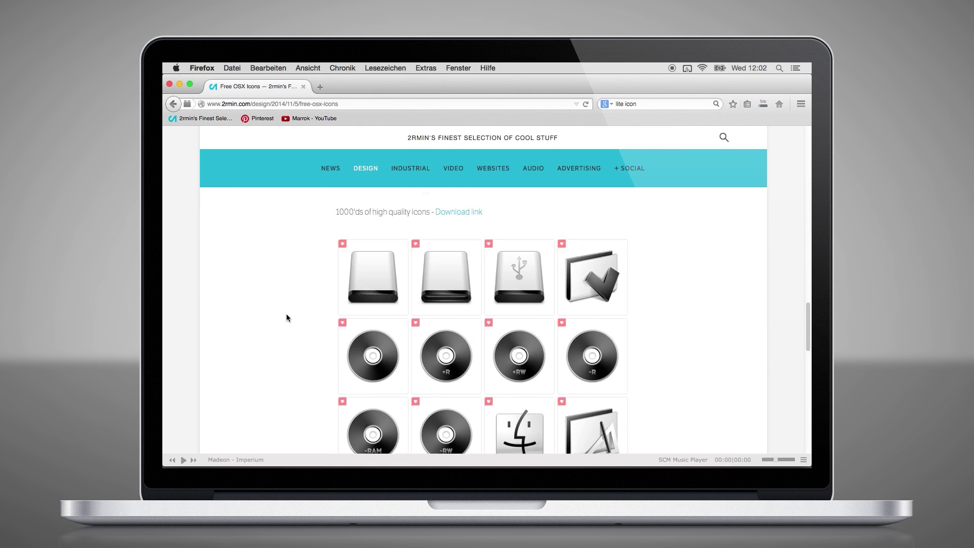
scroll(286, 314, "up", 3)
left_click(456, 296)
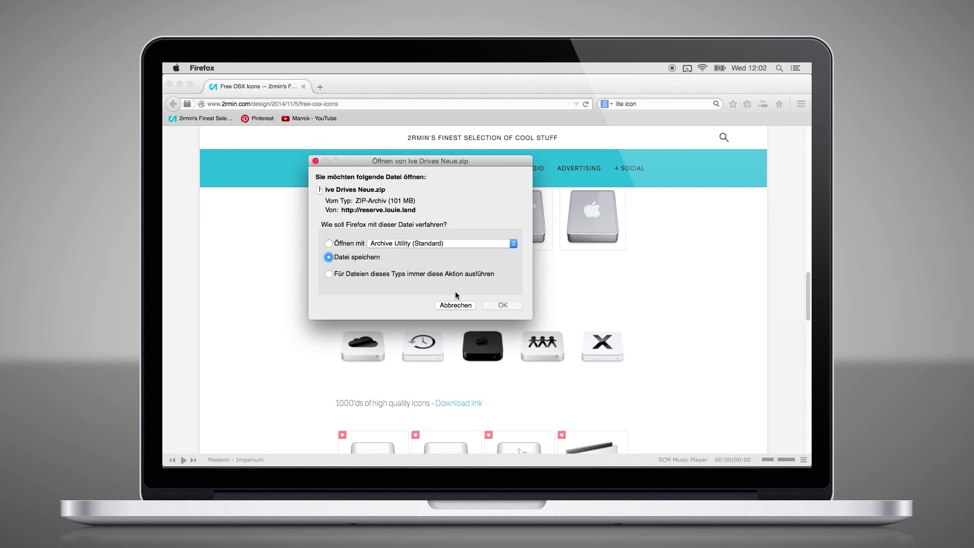
left_click(504, 306)
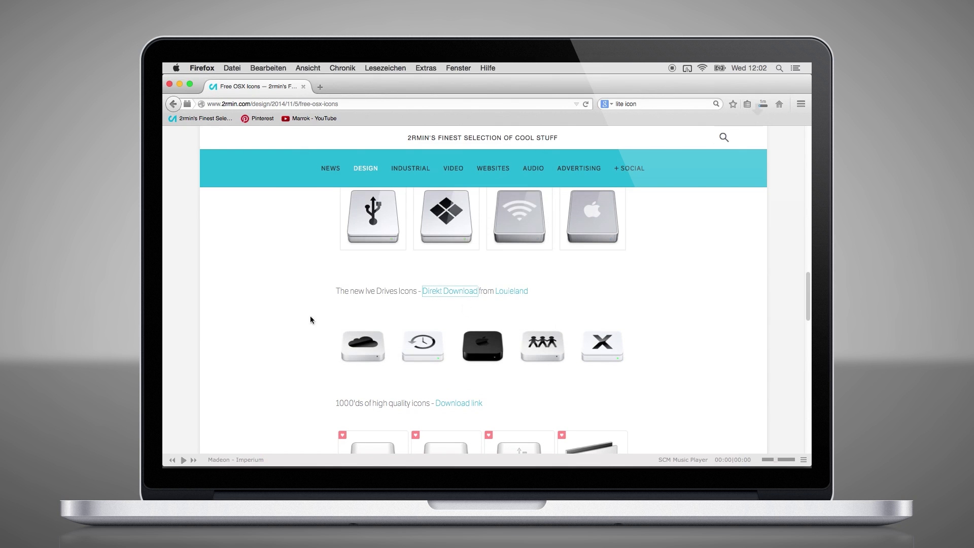
- Download the Mac OS X Lion Icon Pack zip and confirm all three downloads finished
scroll(301, 349, "up", 8)
scroll(301, 350, "up", 5)
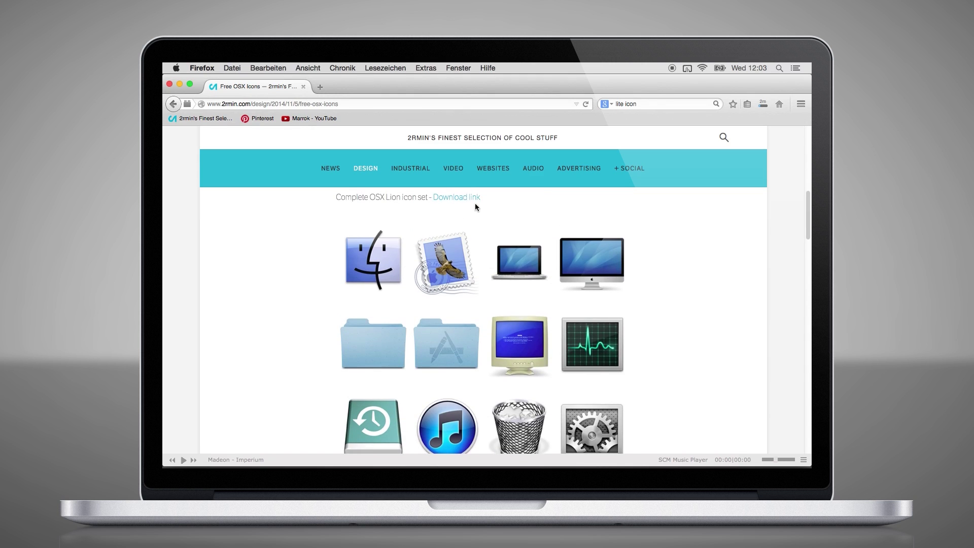
left_click(459, 197)
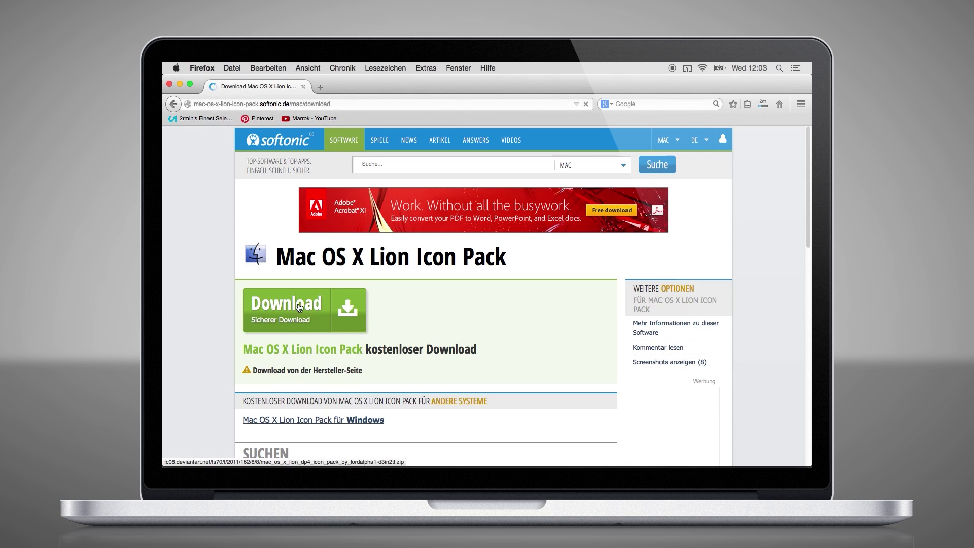
left_click(299, 307)
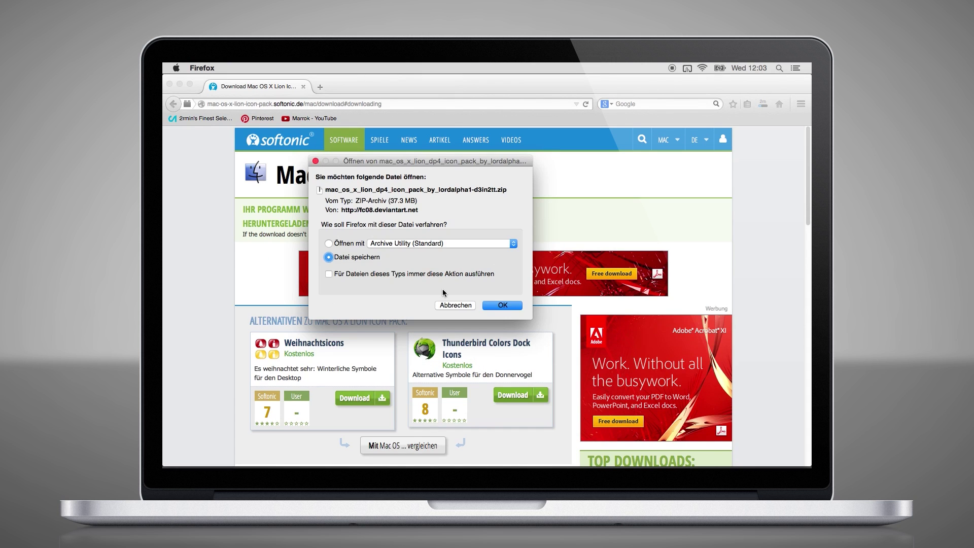
left_click(502, 305)
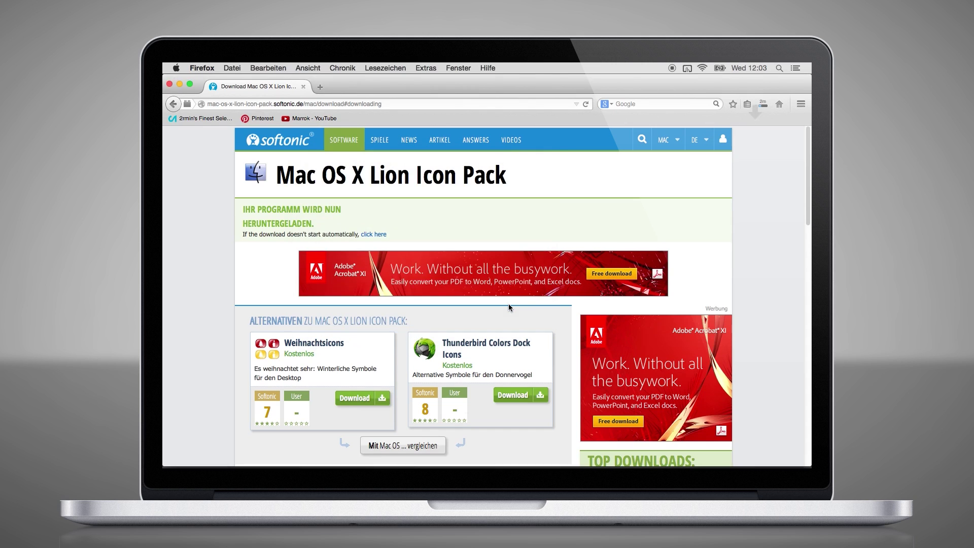
left_click(170, 85)
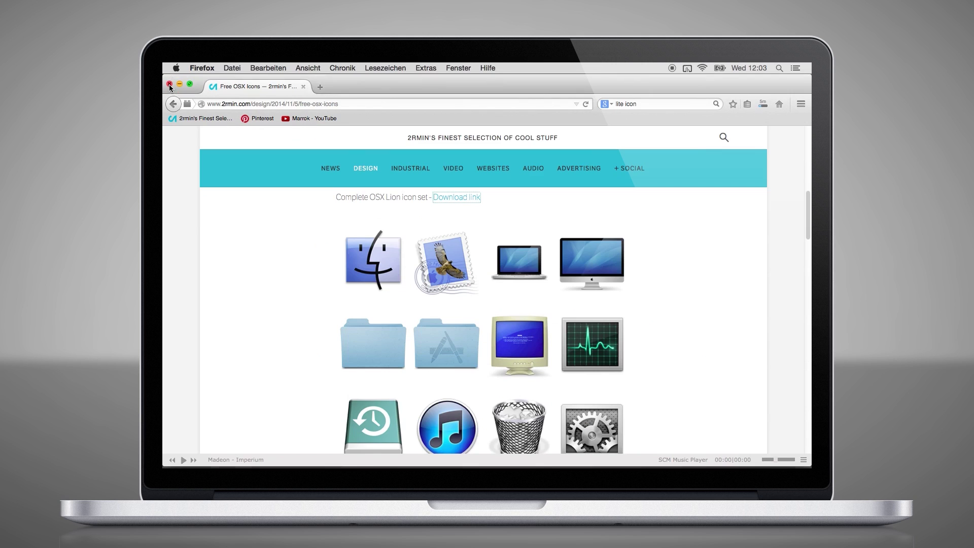
left_click(763, 103)
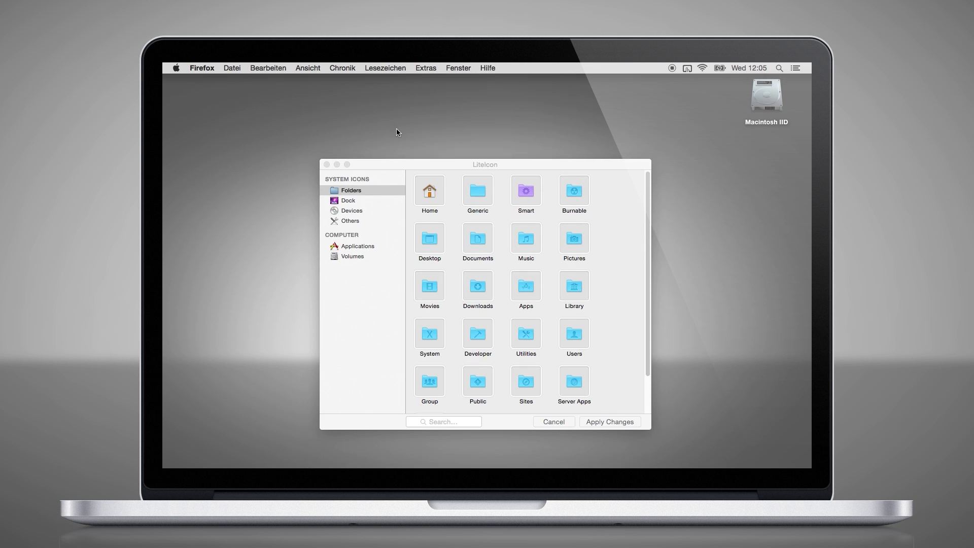
left_click_drag(377, 167, 222, 147)
- Expand Ive Drives Neue.zip, the Lion icon pack zip and sabre.zip in the Downloads folder
mouse_move(662, 467)
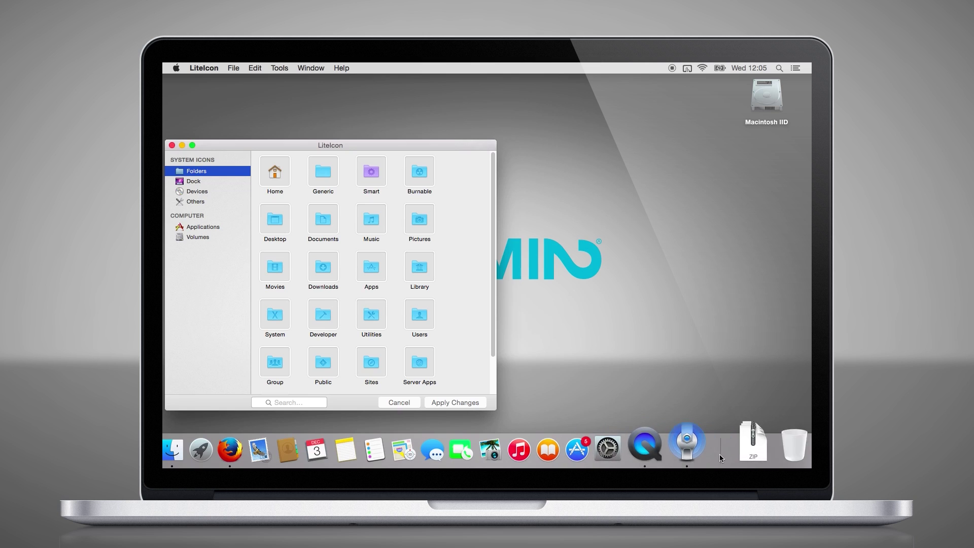
left_click(743, 444)
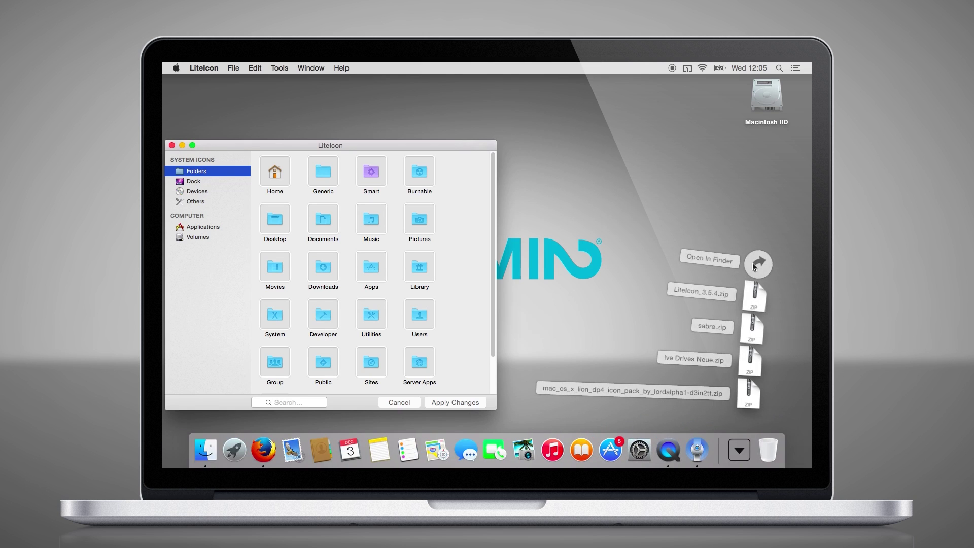
left_click(755, 265)
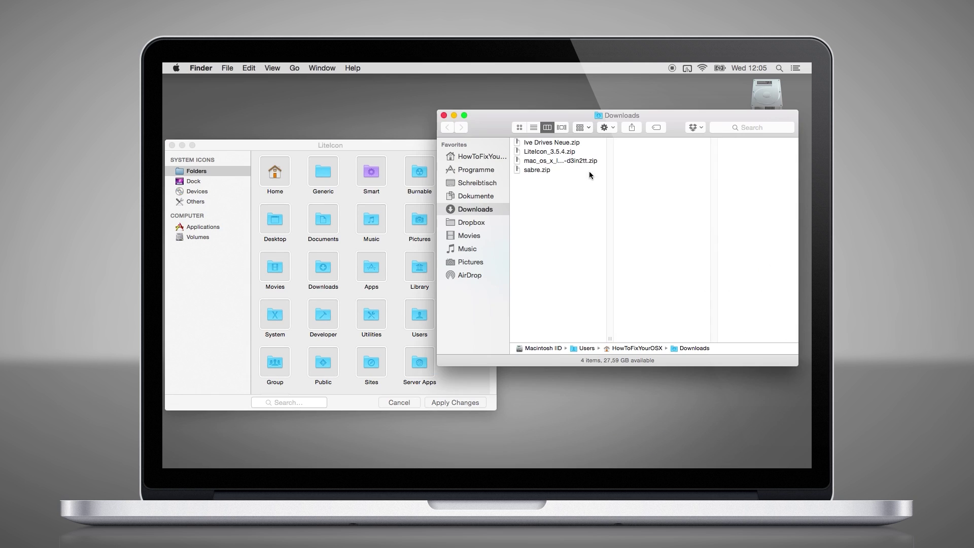
left_click(545, 143)
left_click(541, 161, "super")
left_click(537, 169, "super")
double_click(538, 141)
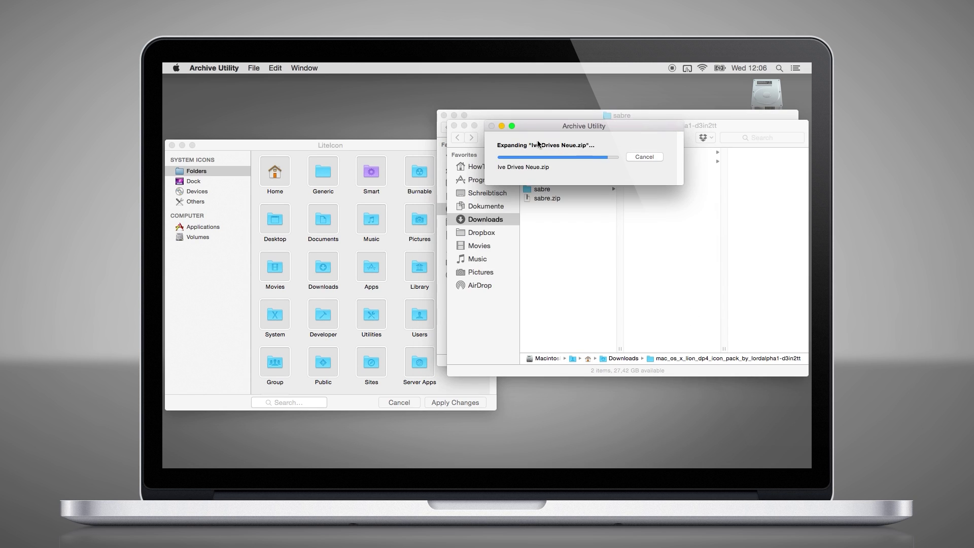
left_click(444, 116)
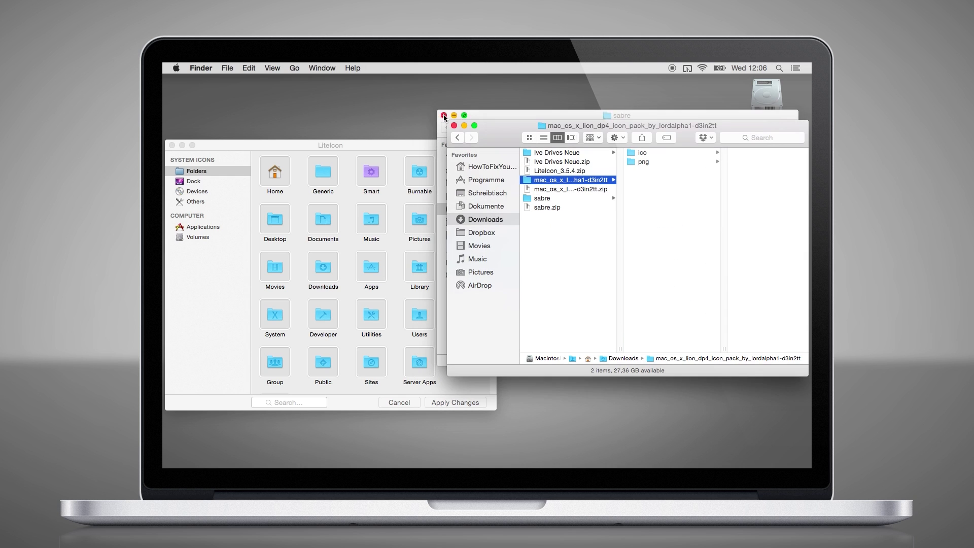
- Unpack snow_sabre_black.zip and view the snow_sabre_black_ICNS folder's black folder icons as large icons
left_click(444, 116)
left_click(542, 199)
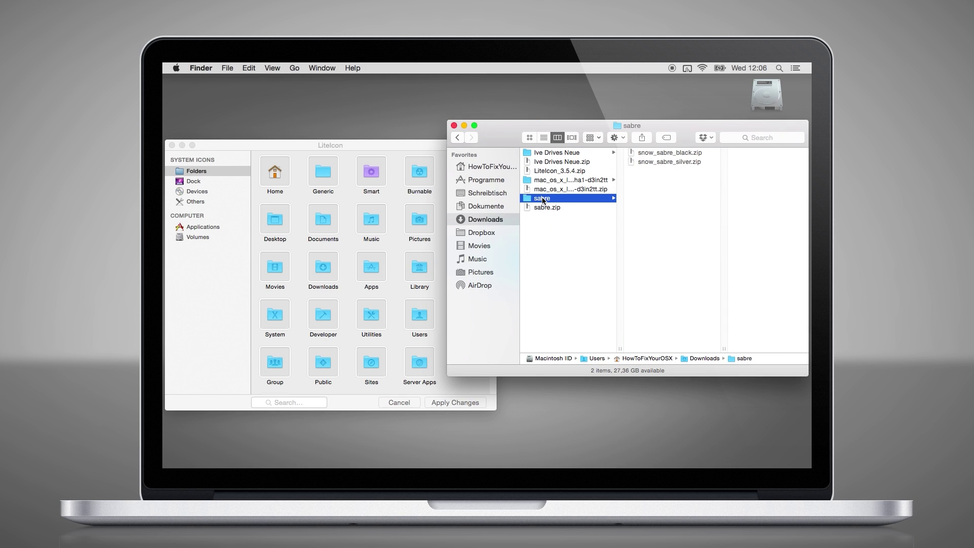
double_click(659, 153)
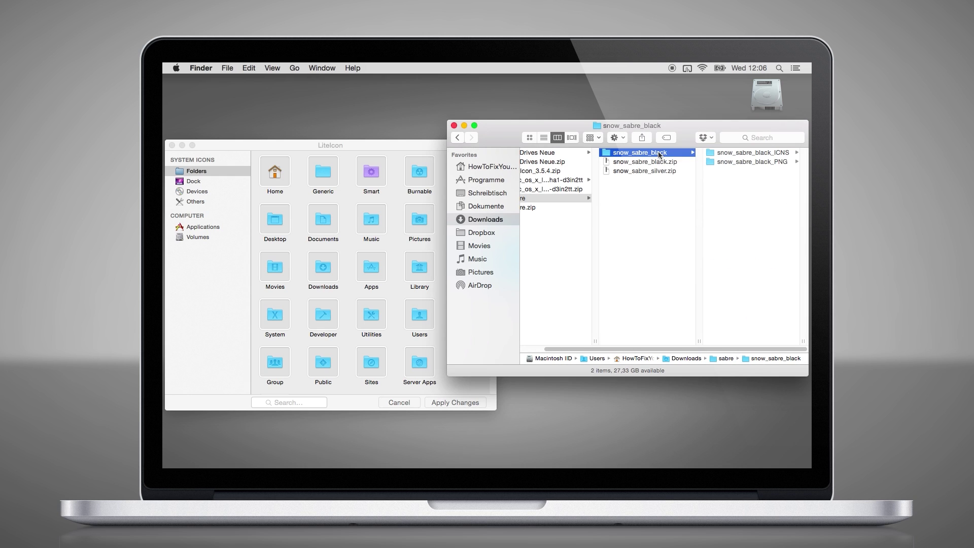
left_click(739, 154)
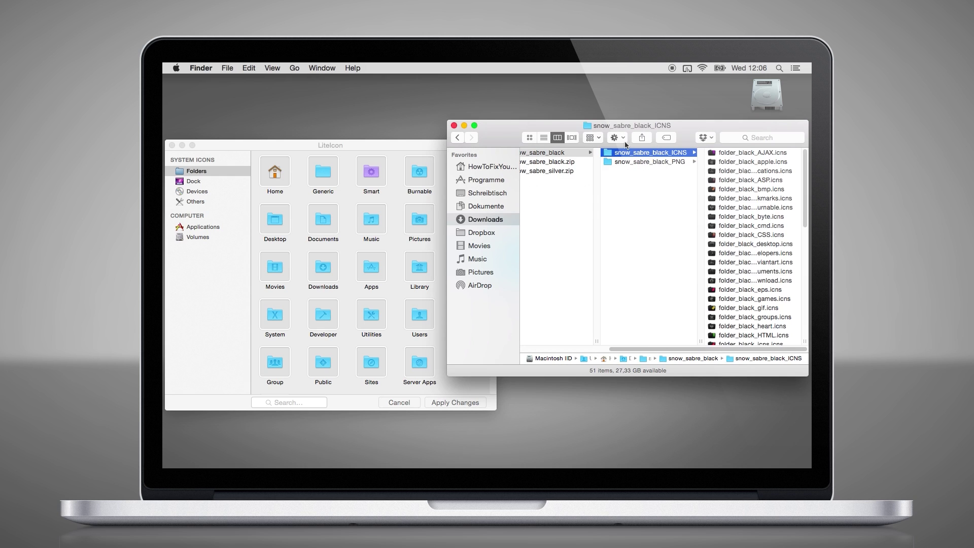
left_click(531, 138)
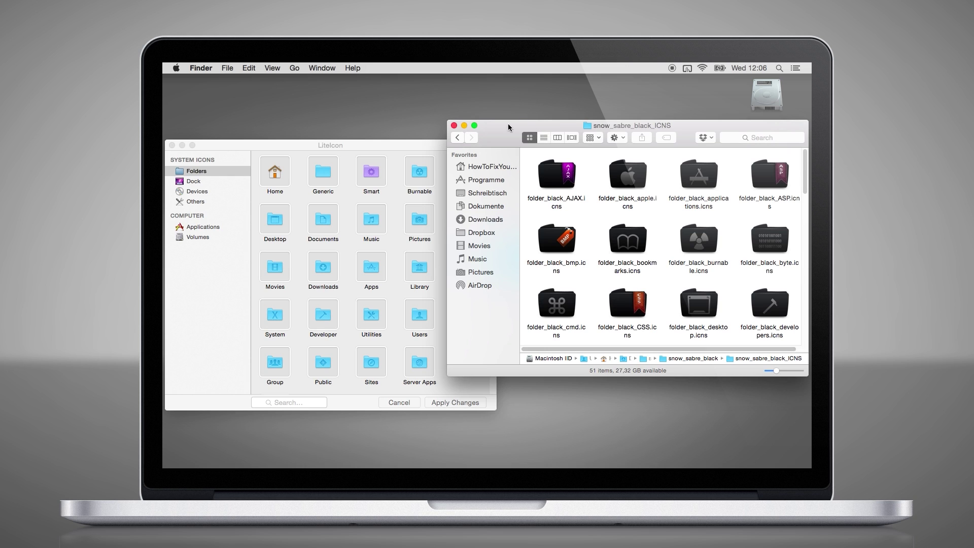
left_click_drag(500, 125, 508, 153)
scroll(650, 238, "down", 10)
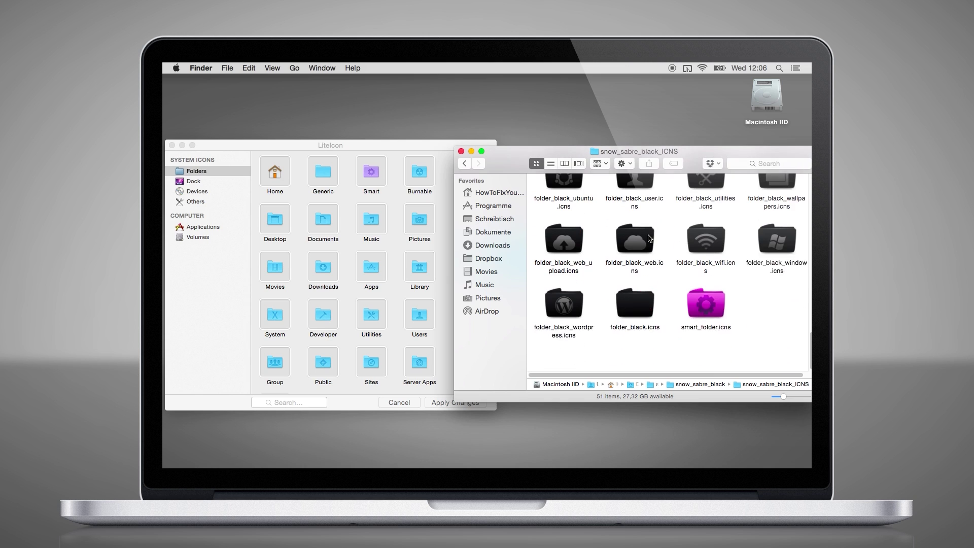
- Give Generic, Burnable, Desktop, Developer, Documents, Music, Pictures and Movies black snow_sabre folder icons
left_click_drag(637, 345, 320, 185)
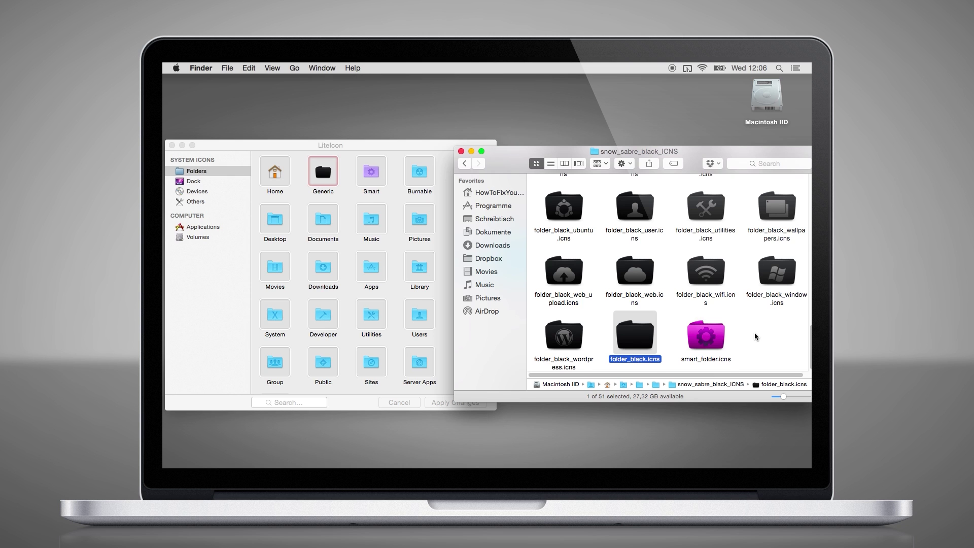
scroll(755, 336, "up", 15)
left_click_drag(706, 248, 420, 174)
left_click_drag(706, 310, 275, 219)
left_click_drag(777, 309, 323, 314)
scroll(670, 268, "down", 3)
left_click_drag(776, 249, 323, 219)
scroll(669, 269, "down", 5)
left_click_drag(706, 296, 372, 219)
left_click_drag(777, 297, 420, 219)
left_click_drag(634, 296, 275, 267)
- Give Sites, Server Apps, Public and the remaining system folders black folder icons
scroll(669, 269, "down", 3)
left_click_drag(564, 315, 371, 362)
left_click_drag(564, 314, 419, 362)
left_click_drag(705, 251, 323, 362)
scroll(669, 268, "down", 3)
left_click_drag(634, 314, 419, 314)
left_click_drag(706, 314, 372, 314)
left_click_drag(705, 251, 275, 314)
scroll(626, 319, "up", 3)
scroll(627, 319, "up", 1)
- Give Library, Group and Apps black folder icons, then show LiteIcon's Dock icons
left_click_drag(777, 202, 420, 267)
scroll(669, 269, "up", 2)
left_click_drag(706, 269, 274, 362)
scroll(670, 269, "up", 3)
left_click_drag(706, 203, 372, 267)
left_click_drag(635, 201, 372, 171)
scroll(670, 269, "down", 2)
left_click_drag(706, 292, 326, 267)
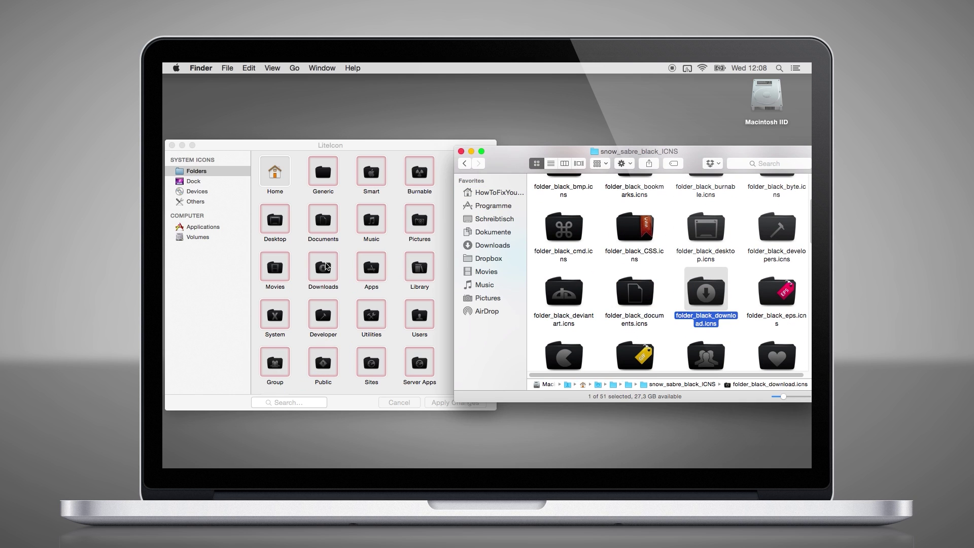
left_click(198, 183)
left_click(197, 184)
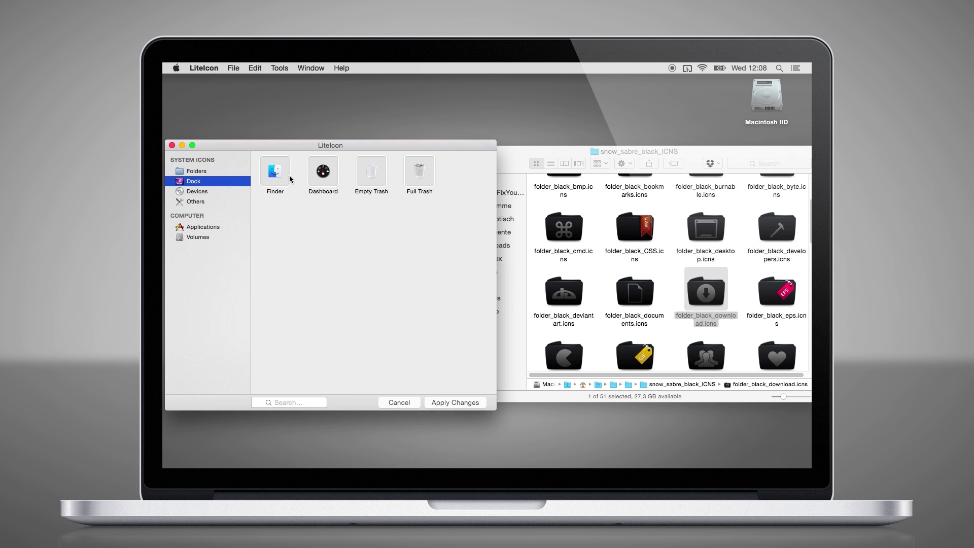
- Drop the Lion pack's FinderIcon.ico from its ico folder onto LiteIcon's Finder Dock icon
left_click(509, 154)
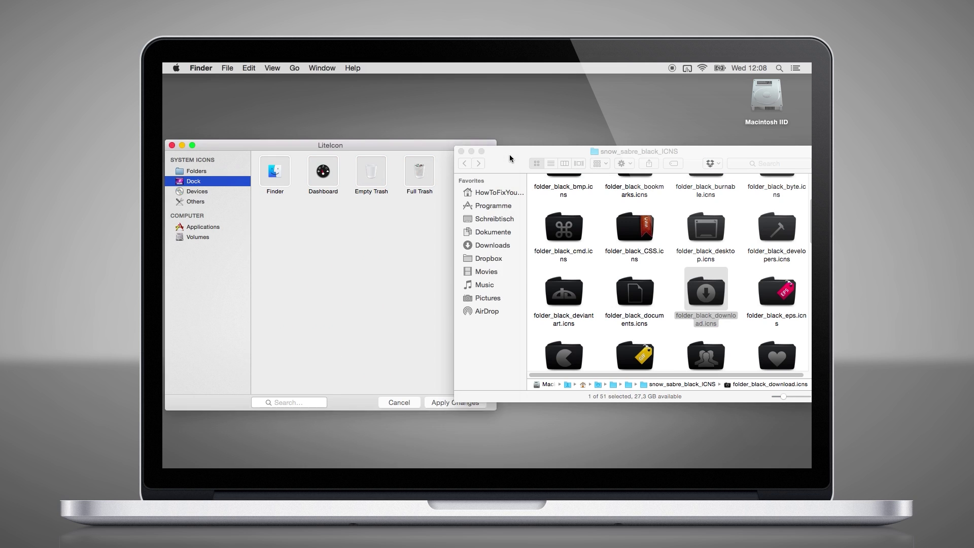
left_click(564, 163)
scroll(585, 265, "left", 5)
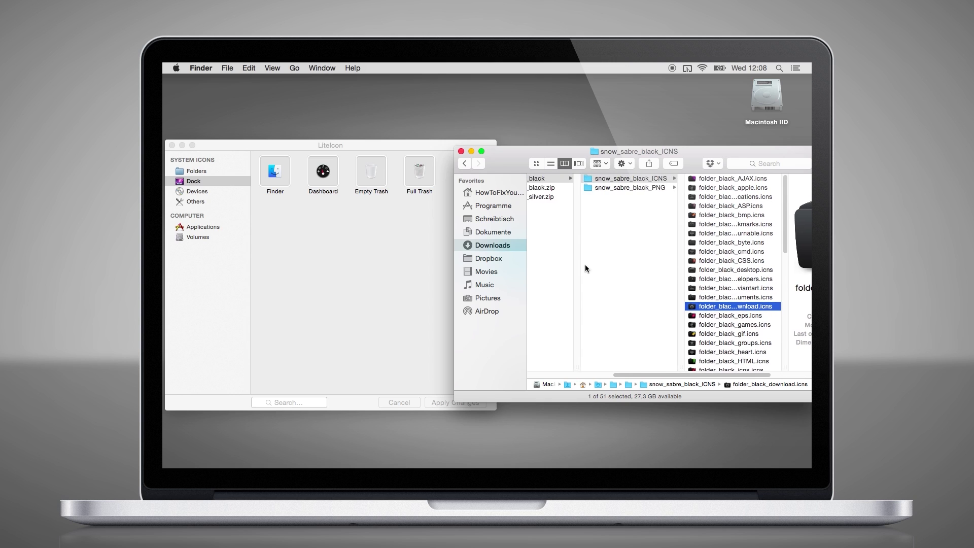
scroll(585, 265, "left", 3)
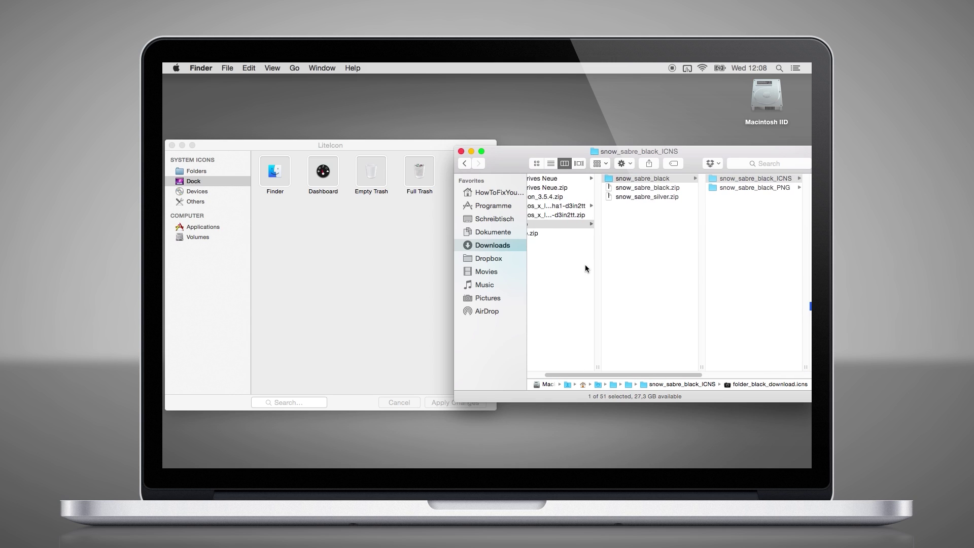
left_click(567, 206)
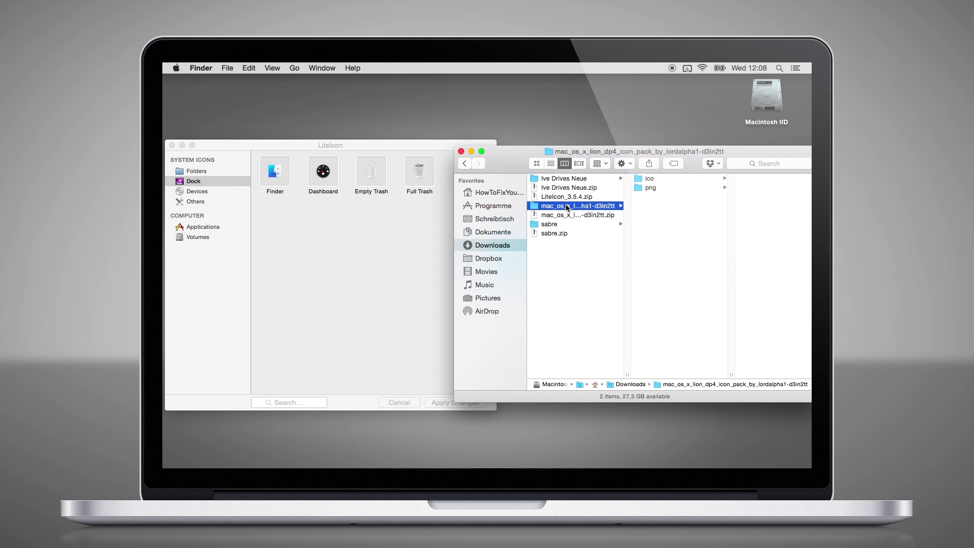
left_click(649, 178)
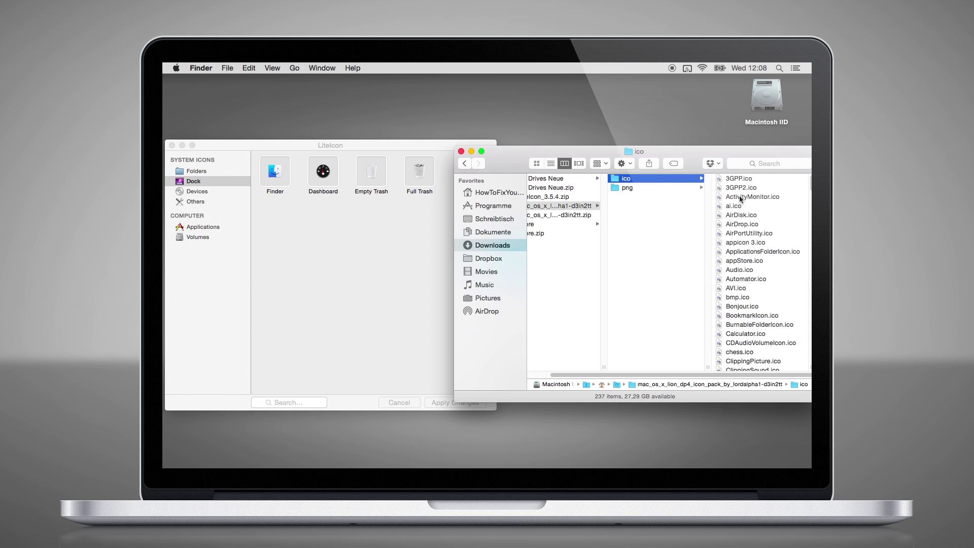
left_click(739, 198)
scroll(654, 279, "down", 10)
left_click(635, 358)
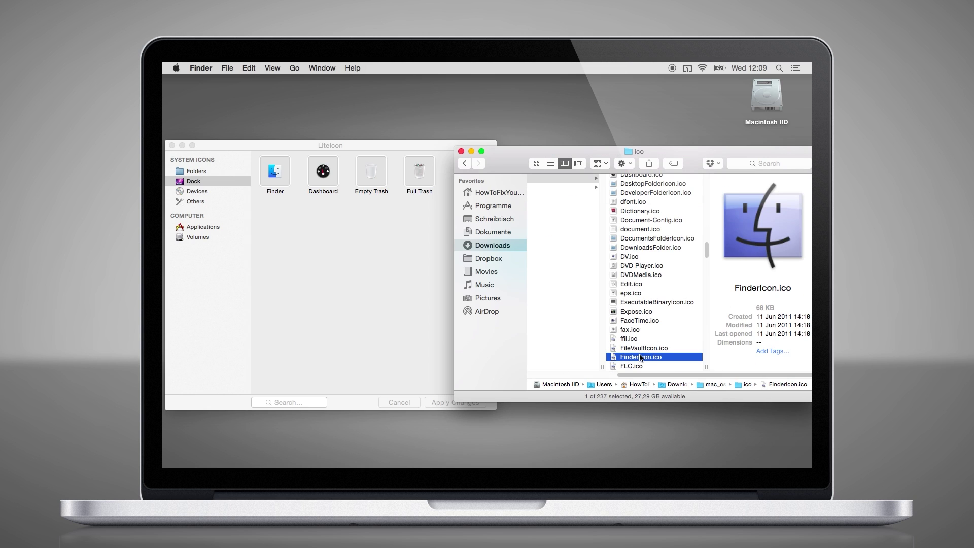
left_click_drag(467, 326, 280, 174)
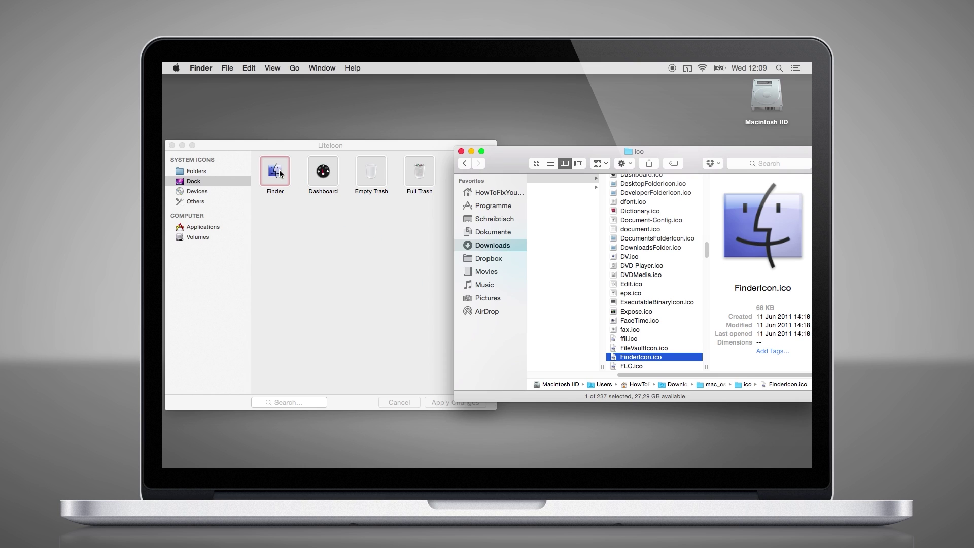
left_click(194, 191)
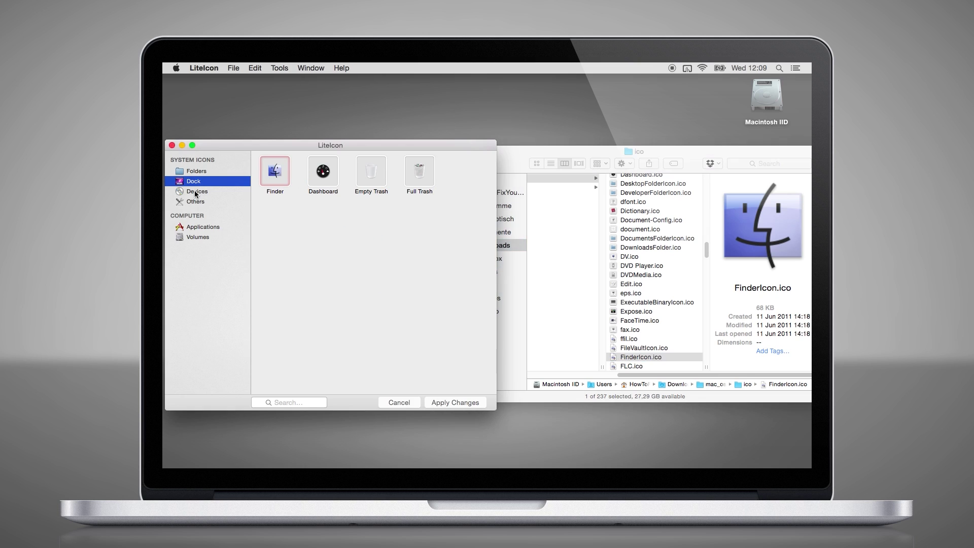
- Show LiteIcon's Devices icons and open the Ive Drives Neue folder as large previews
left_click(193, 190)
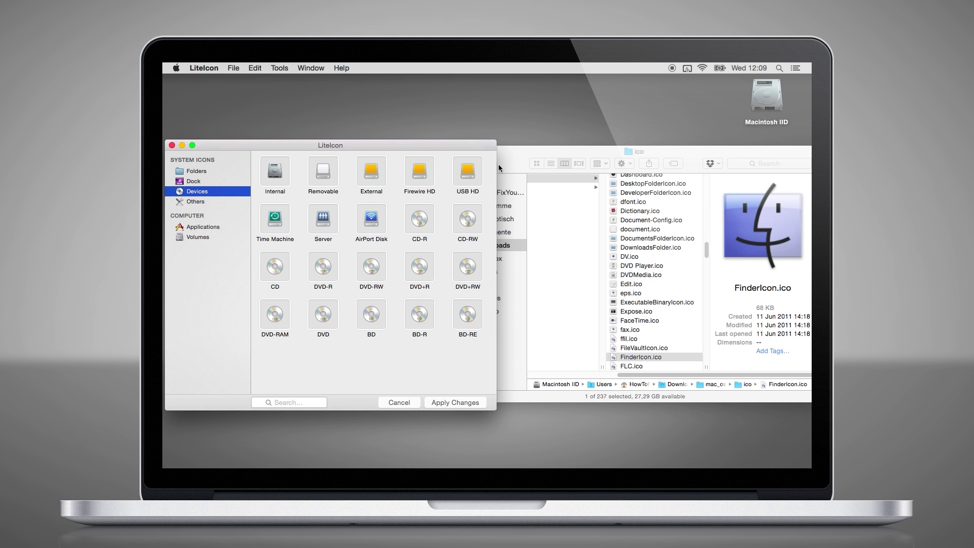
left_click(510, 156)
scroll(581, 227, "left", 5)
scroll(581, 226, "left", 1)
left_click(573, 179)
left_click(536, 163)
scroll(725, 300, "down", 2)
scroll(725, 300, "down", 1)
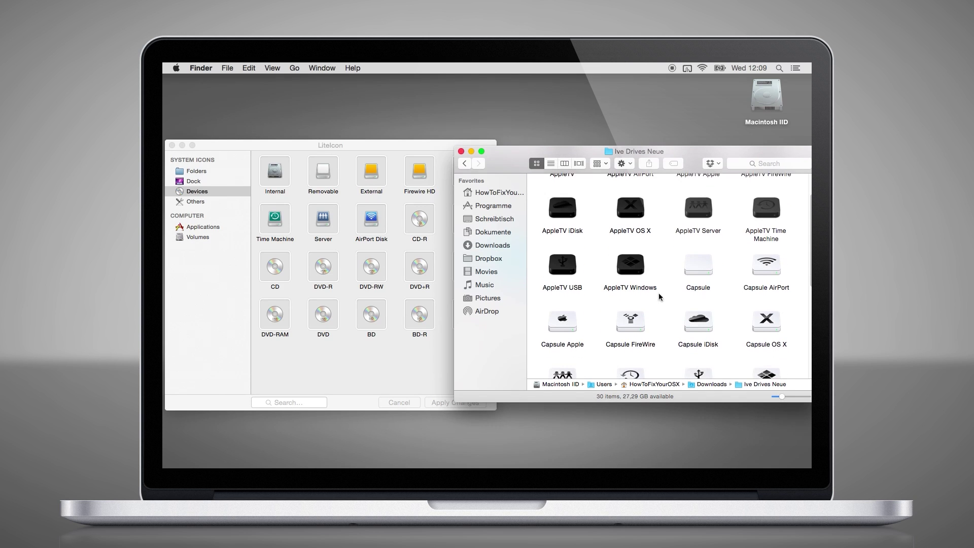
- Give Internal (Capsule Apple), Firewire HD, AirPort Disk, Server and Time Machine Capsule icons
left_click(568, 325)
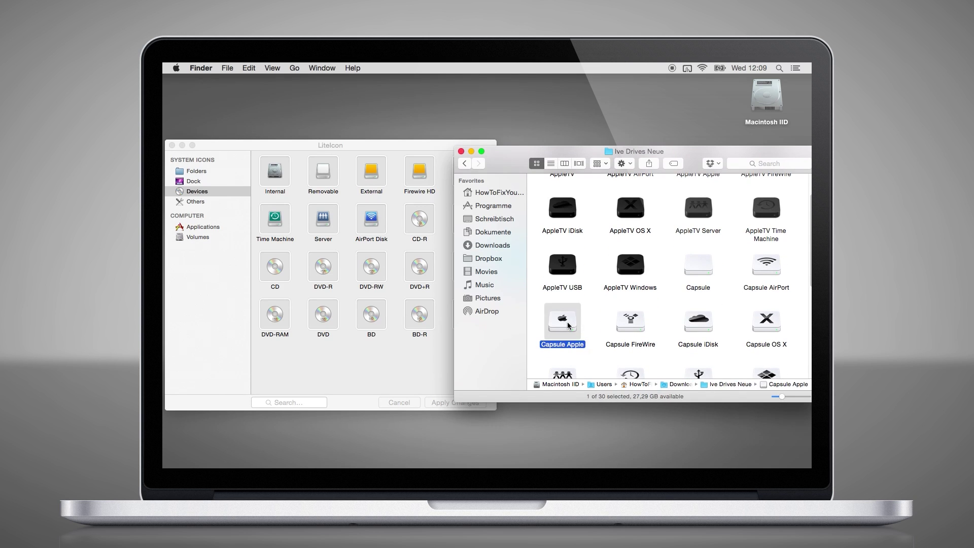
left_click_drag(568, 325, 280, 173)
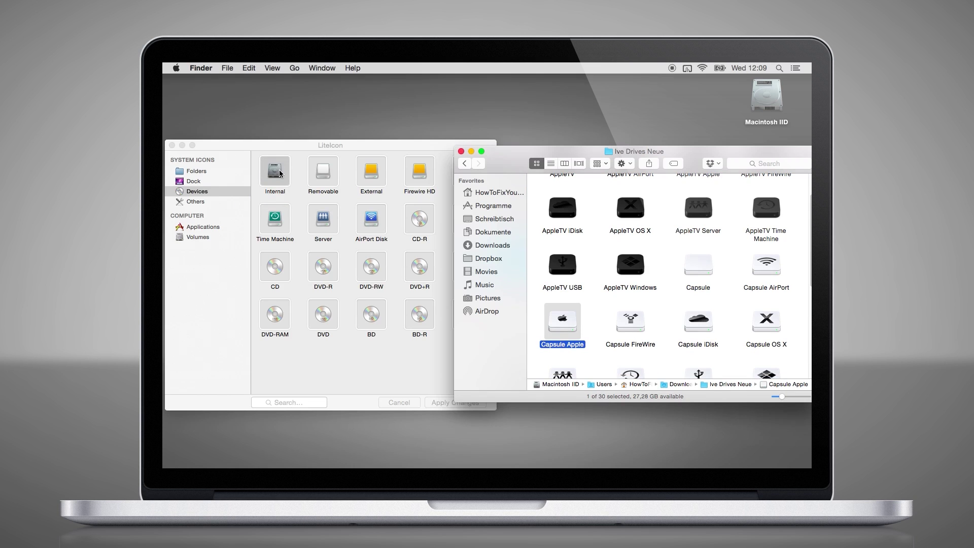
left_click_drag(630, 326, 419, 171)
left_click_drag(766, 269, 372, 218)
scroll(698, 284, "down", 1)
left_click_drag(562, 355, 323, 218)
left_click_drag(630, 355, 275, 218)
- Give USB HD the Capsule USB icon and External the plain Capsule icon
left_click_drag(639, 151, 669, 143)
left_click_drag(727, 339, 467, 176)
scroll(698, 284, "down", 1)
left_click_drag(727, 208, 372, 171)
left_click_drag(431, 145, 530, 126)
left_click(294, 154)
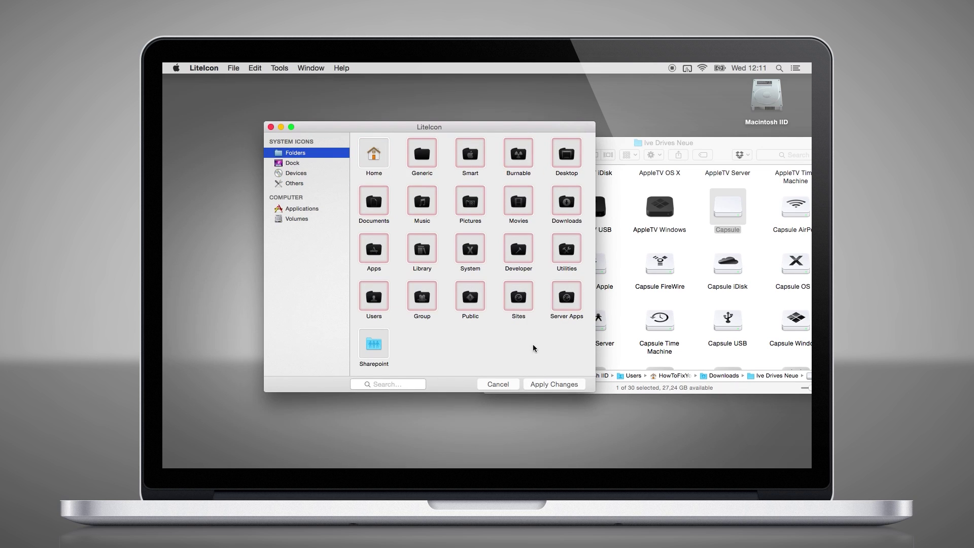
- Apply all queued icon changes with the admin password, then clear the icon cache and log out
left_click(550, 386)
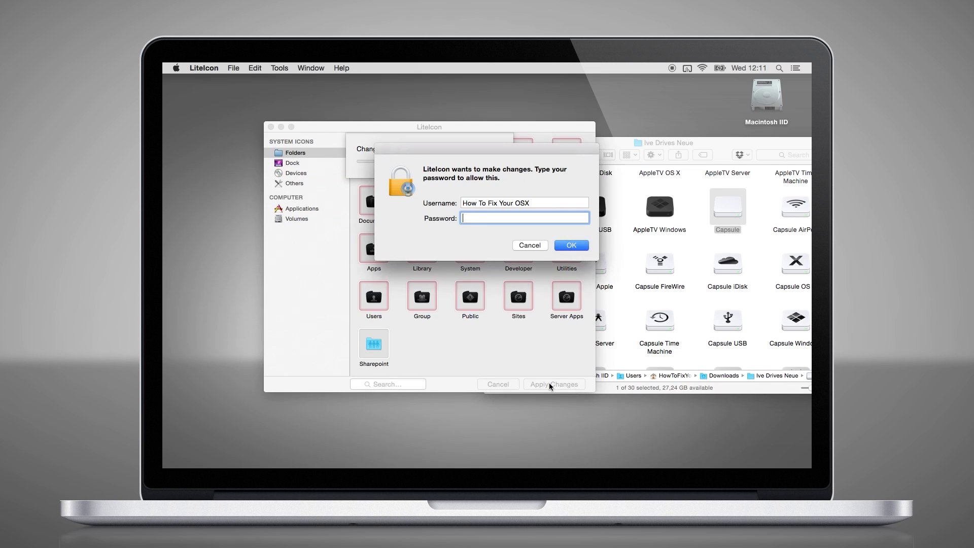
type("***")
key("Return")
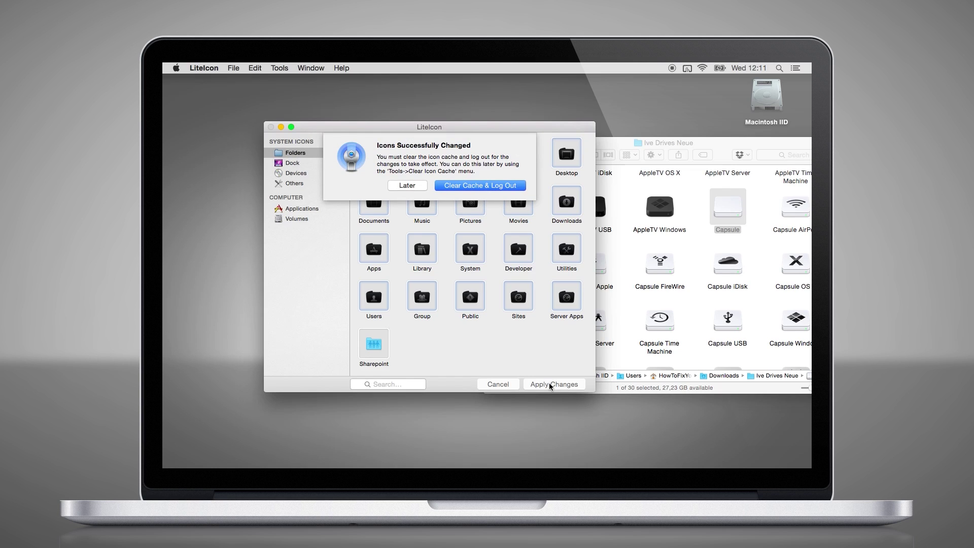
left_click(483, 186)
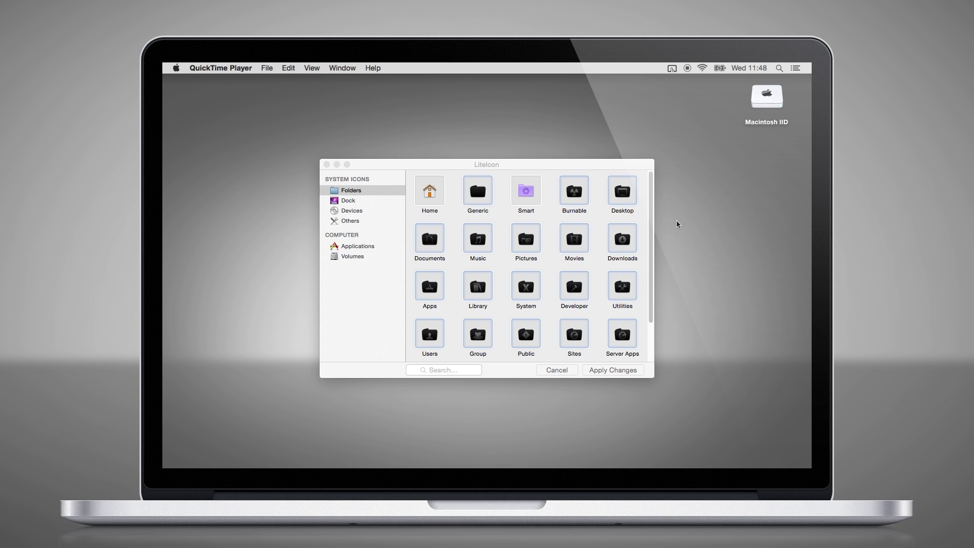
- Open a Finder window from the Lion-style Dock icon and go into the Dropbox folder
mouse_move(213, 464)
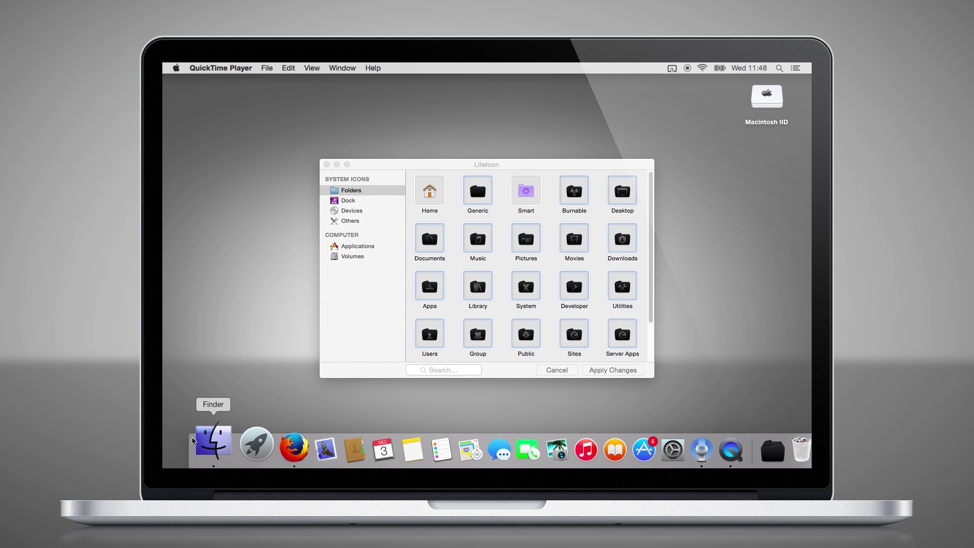
left_click(202, 445)
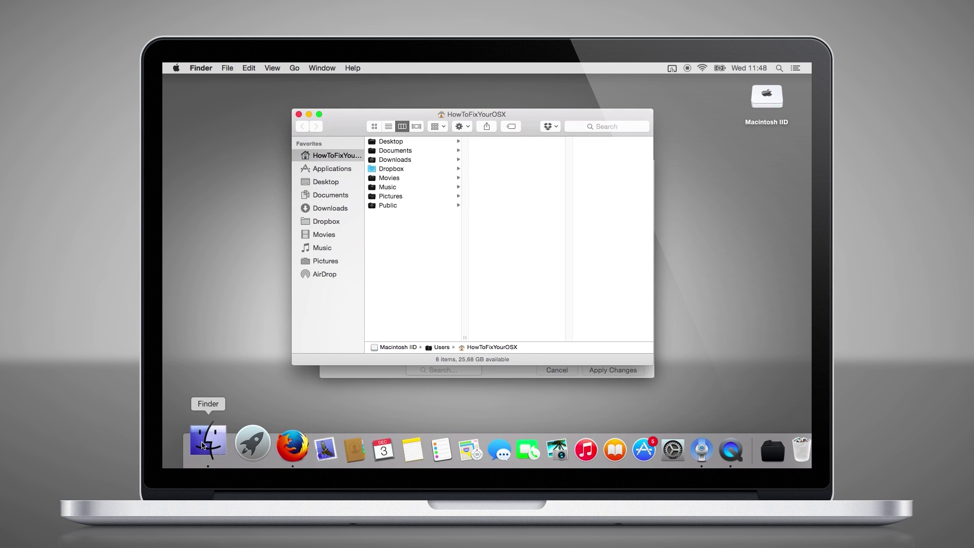
left_click(380, 170)
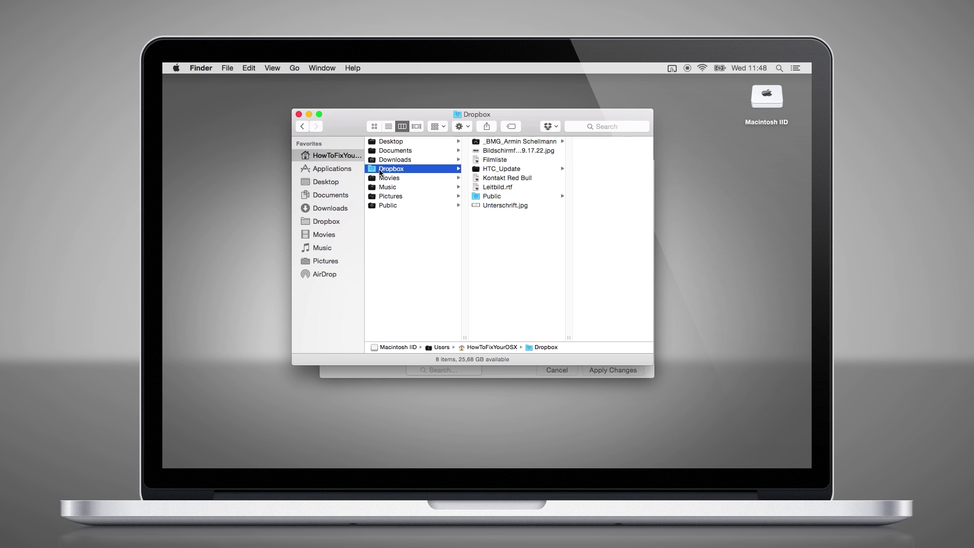
- Open Dropbox's Get Info window and go to Downloads > sabre > snow_sabre_black > snow_sabre_black_ICNS
right_click(381, 173)
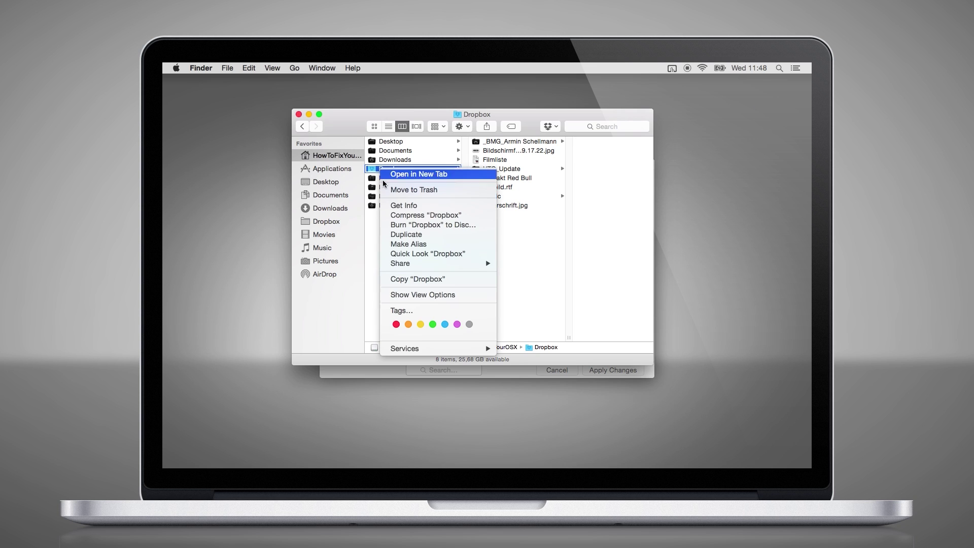
left_click(409, 207)
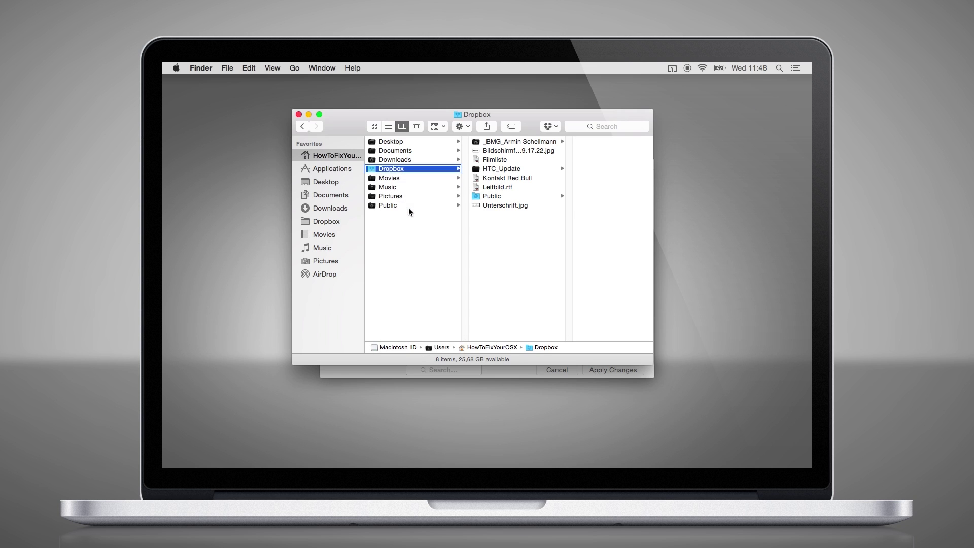
left_click(336, 208)
left_click(388, 187)
left_click(502, 141)
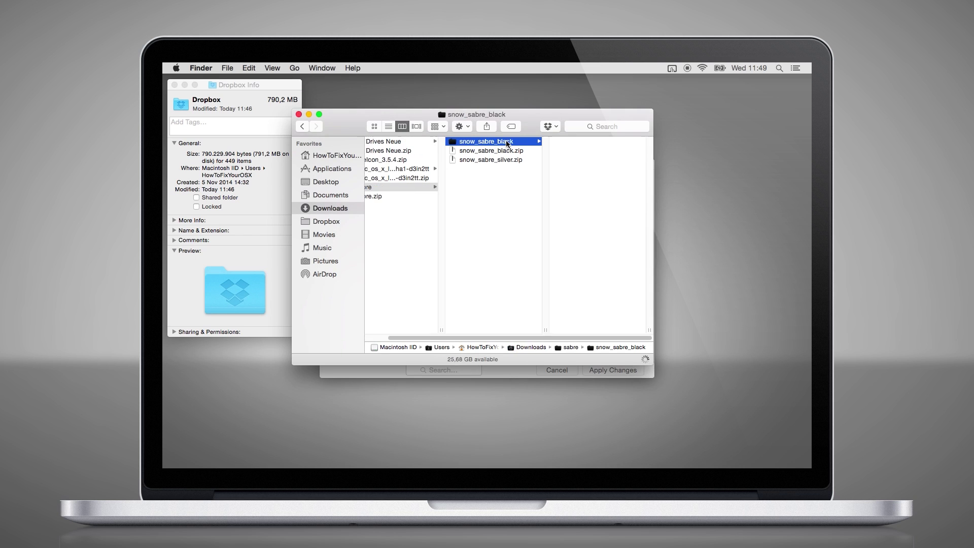
left_click(581, 144)
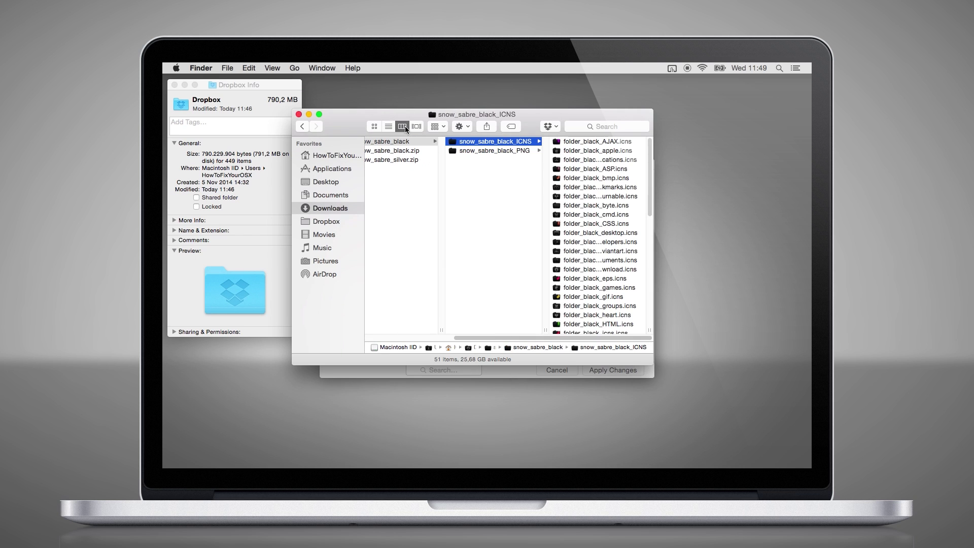
- View the black folder icons as large previews and select folder_black_web.icns
left_click(373, 126)
left_click_drag(547, 115, 627, 98)
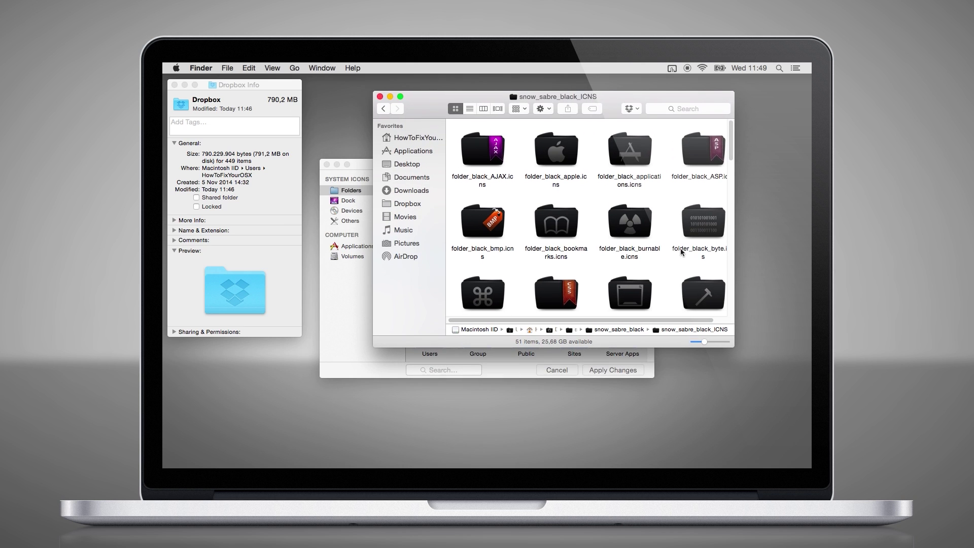
scroll(681, 251, "down", 15)
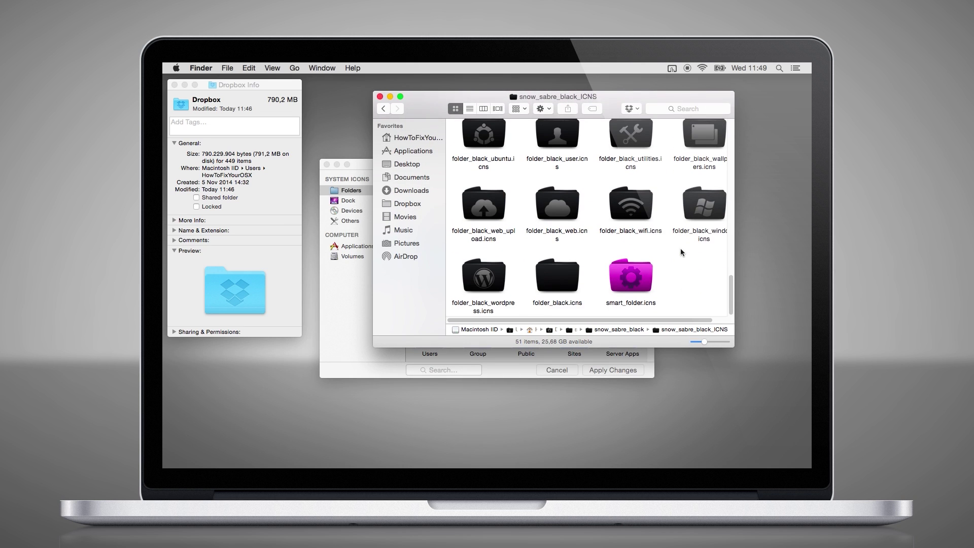
left_click(558, 206)
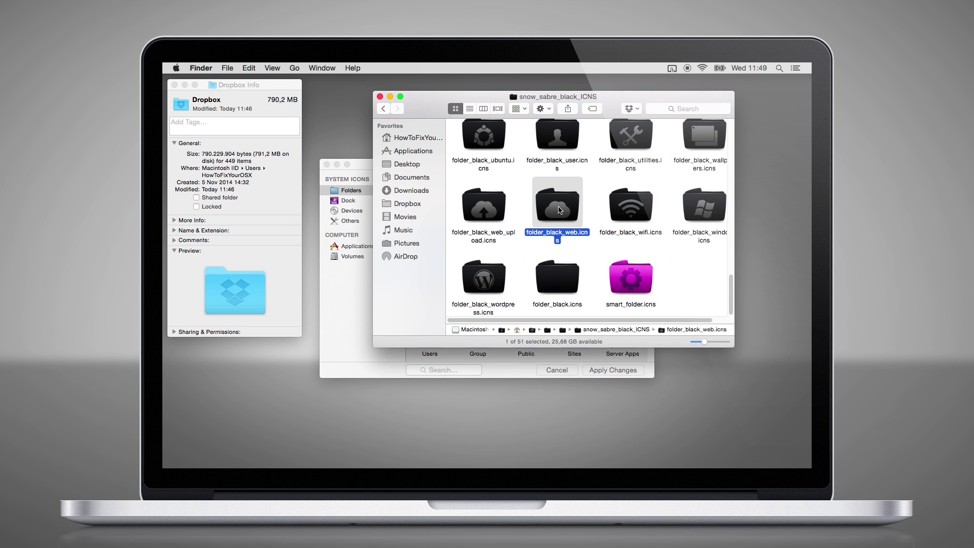